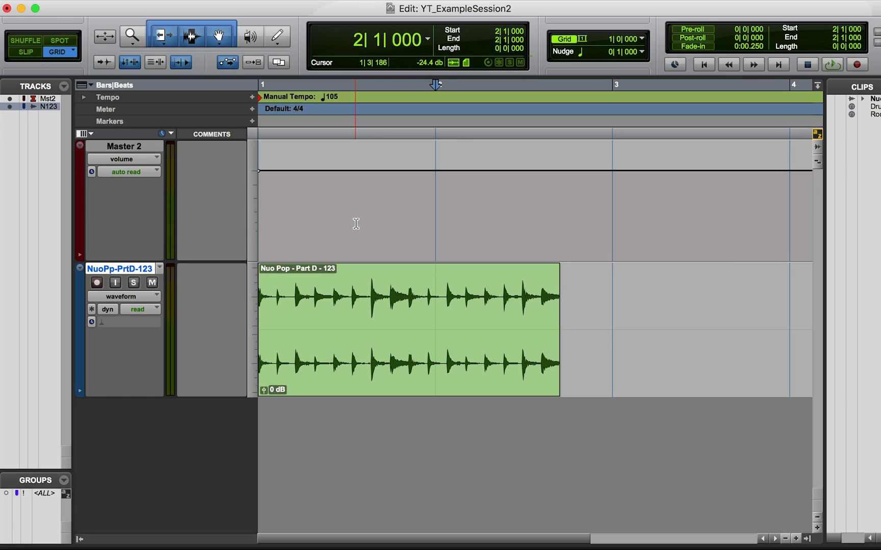
Switch the edit mode from Grid to Slip, then select the drum clip and its track.
{"action": "key", "text": "F3"}
{"action": "left_click", "coordinate": [411, 232]}
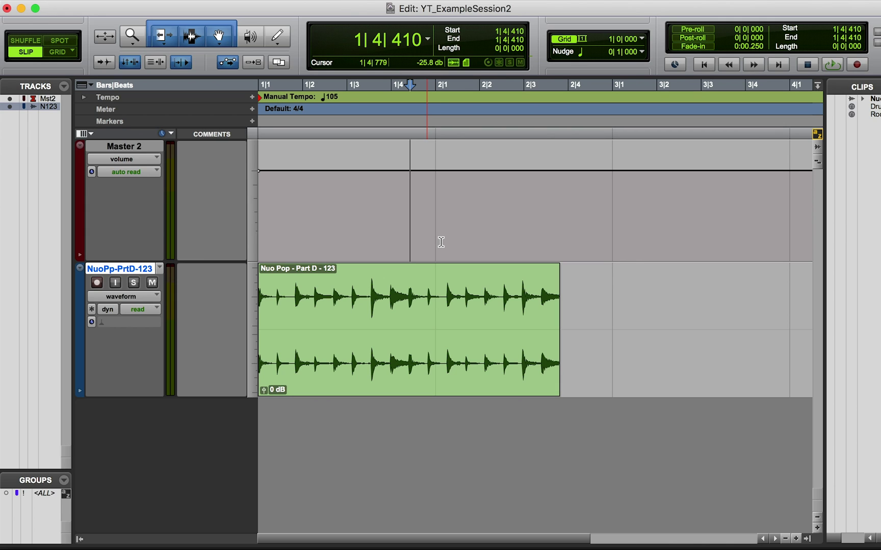
{"action": "left_click", "coordinate": [379, 331]}
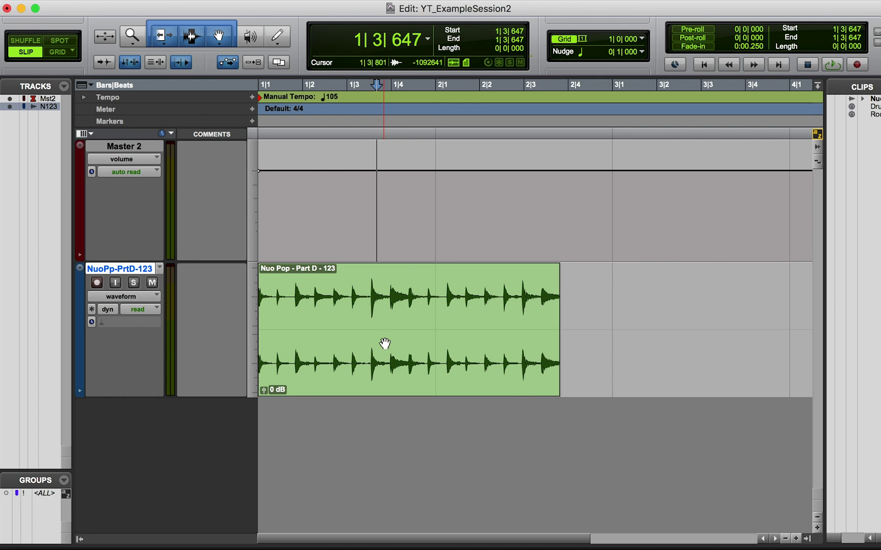
{"action": "left_click", "coordinate": [385, 346]}
{"action": "left_click", "coordinate": [333, 222]}
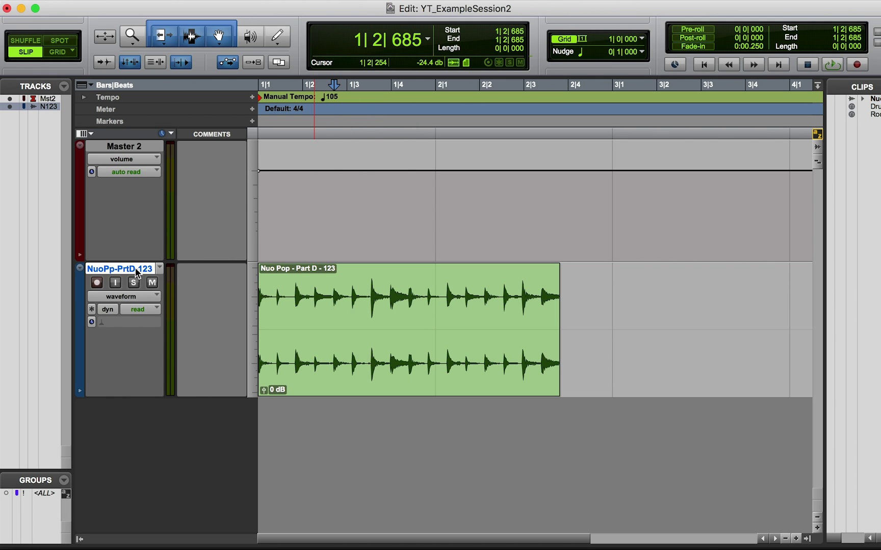
Duplicate the drum track as NPpPrtD123dp1 and zoom in on both clips.
{"action": "right_click", "coordinate": [139, 268]}
{"action": "left_click", "coordinate": [179, 455]}
{"action": "key", "text": "Return"}
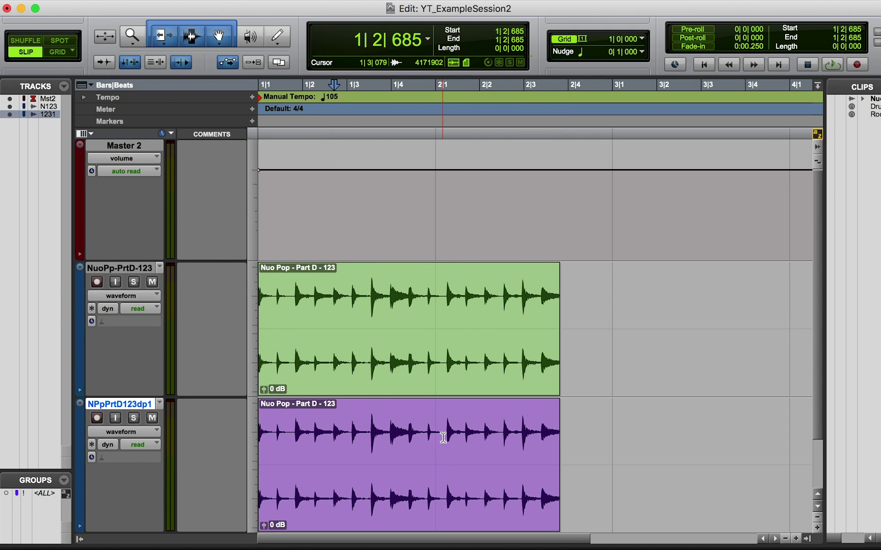
{"action": "key", "text": "super+bracketright"}
{"action": "key", "text": "super+bracketright"}
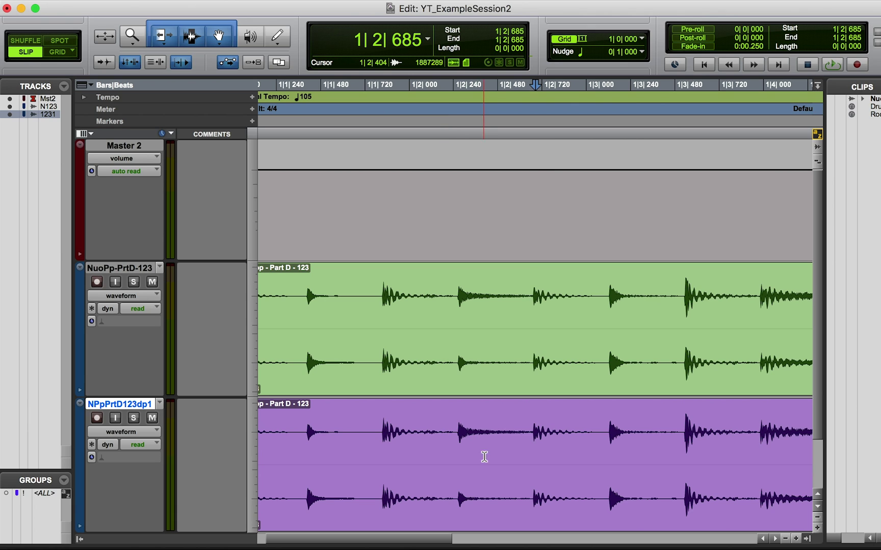
{"action": "left_click", "coordinate": [453, 432]}
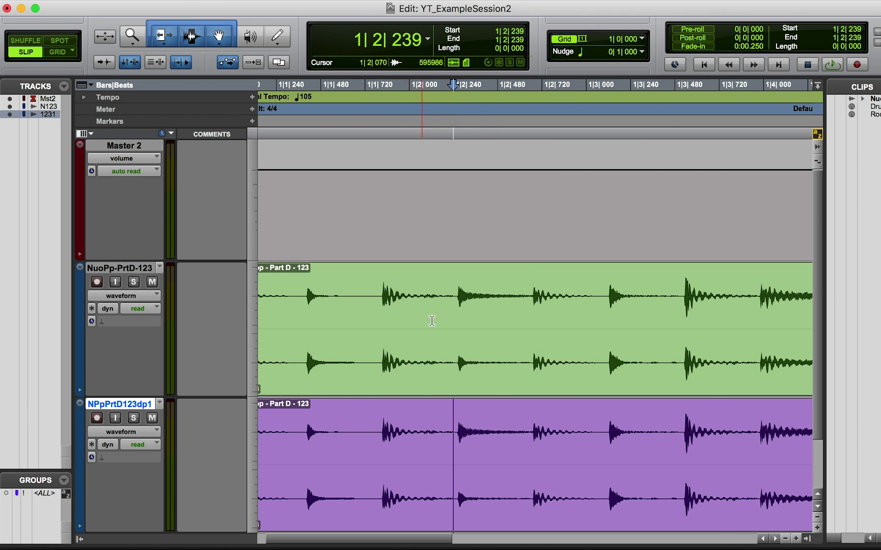
Rename the original drum track to 'Close Mic'.
{"action": "left_click", "coordinate": [126, 272]}
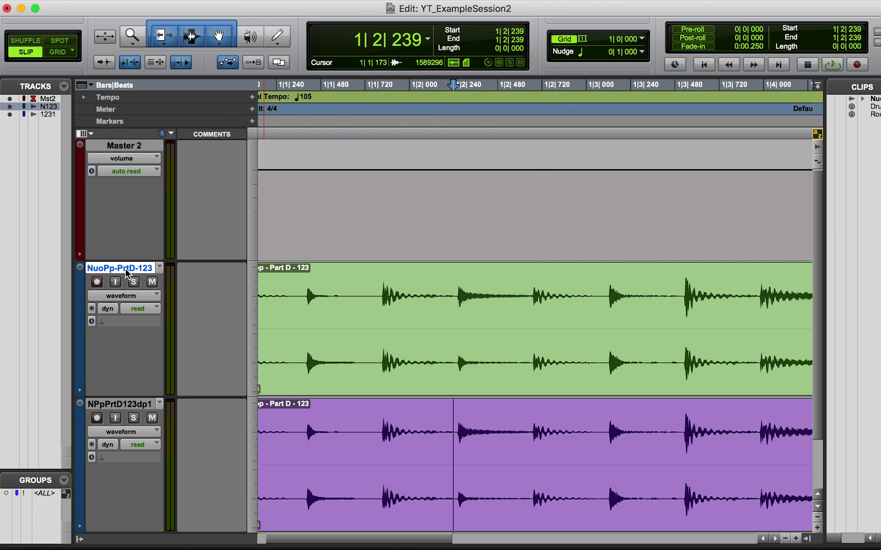
{"action": "double_click", "coordinate": [125, 269]}
{"action": "type", "text": "Close Mic"}
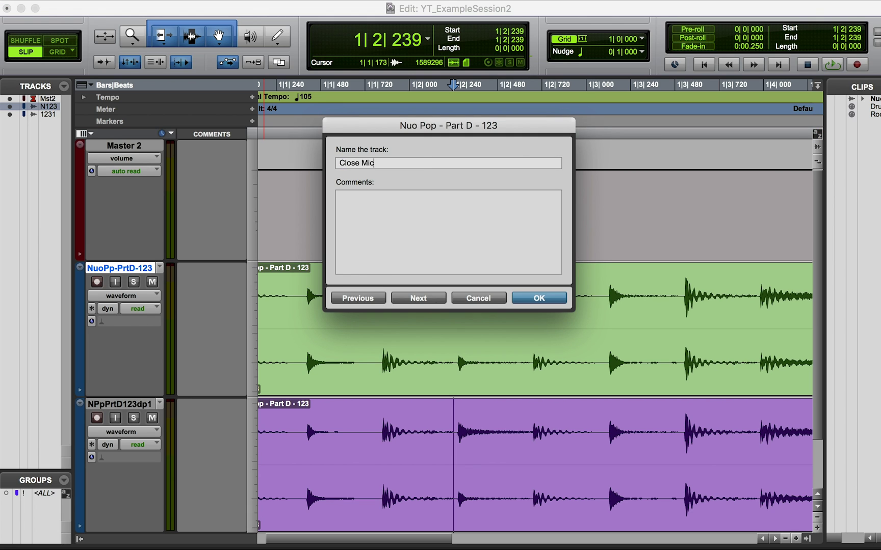
{"action": "key", "text": "Return"}
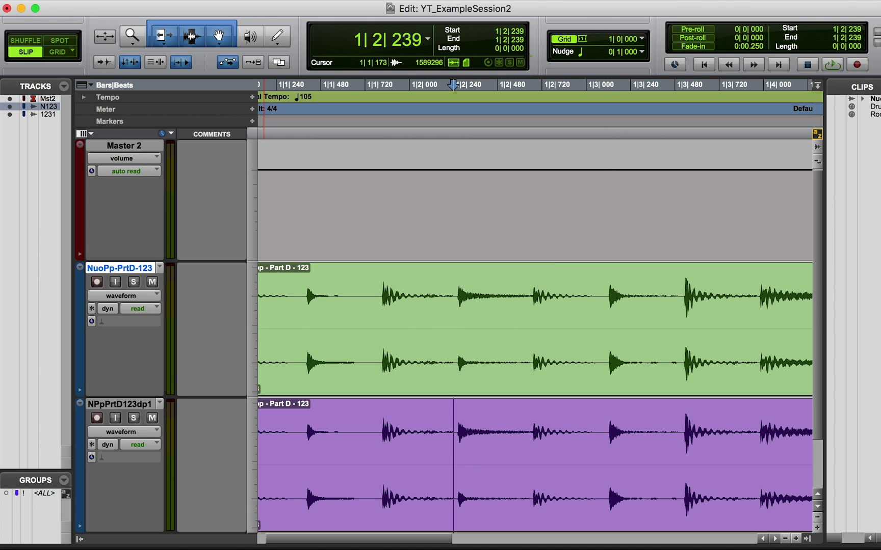
Rename the duplicate drum track to 'Far Mic'.
{"action": "double_click", "coordinate": [116, 405]}
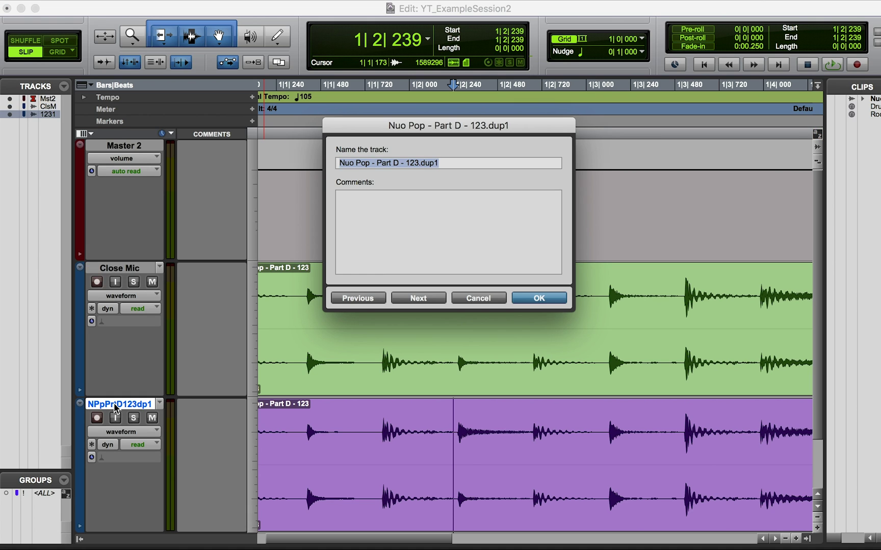
{"action": "type", "text": "Far Mi"}
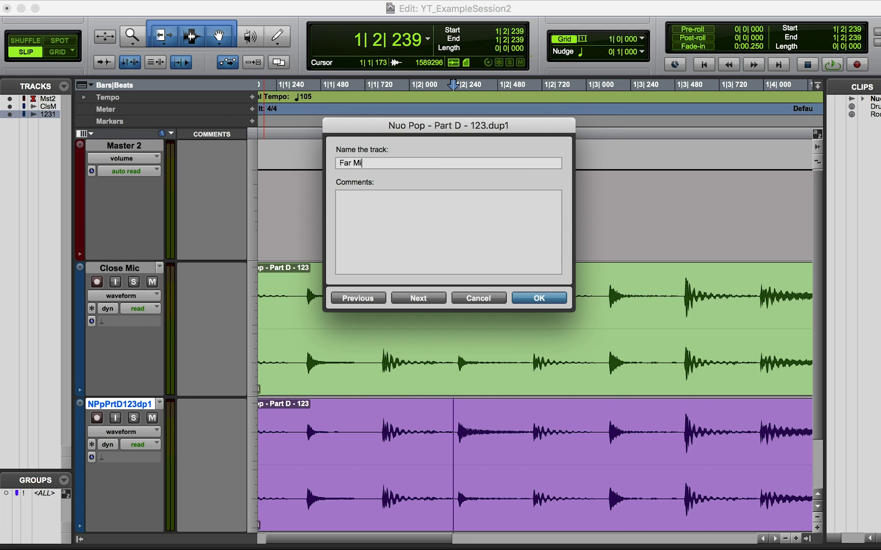
{"action": "type", "text": "c"}
{"action": "key", "text": "Return"}
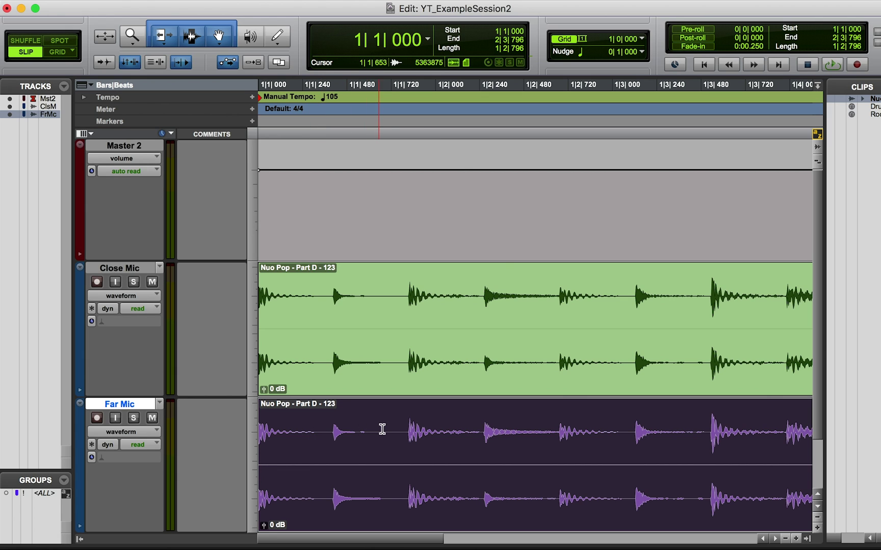
Zoom in on the clip starts and drag the Far Mic clip later to begin at 1|1|011.
{"action": "left_click", "coordinate": [392, 430]}
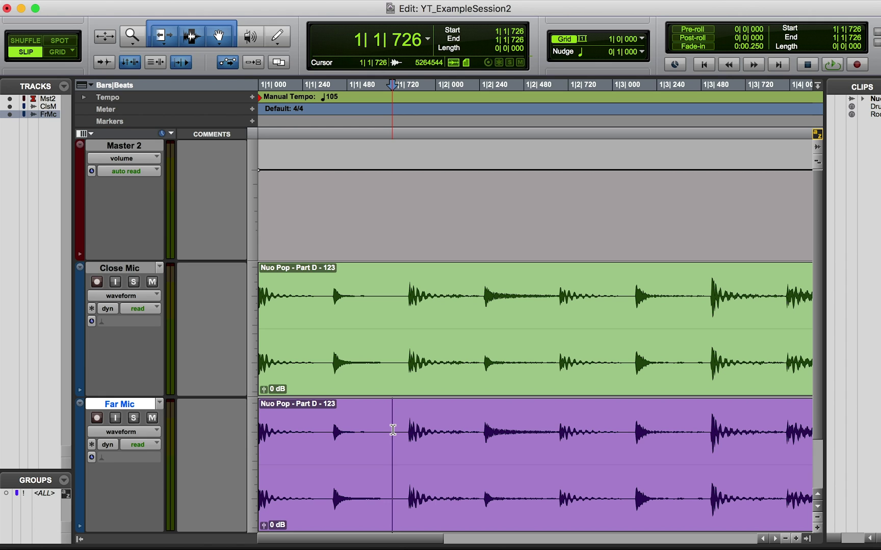
{"action": "left_click", "coordinate": [389, 305]}
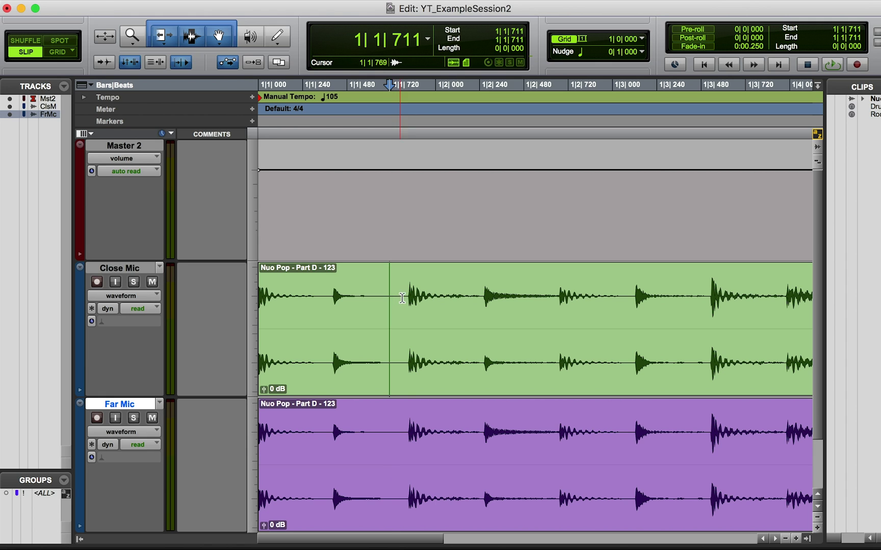
{"action": "left_click", "coordinate": [421, 511]}
{"action": "key", "text": "super+bracketright"}
{"action": "key", "text": "super+bracketright"}
{"action": "key", "text": "super+bracketright"}
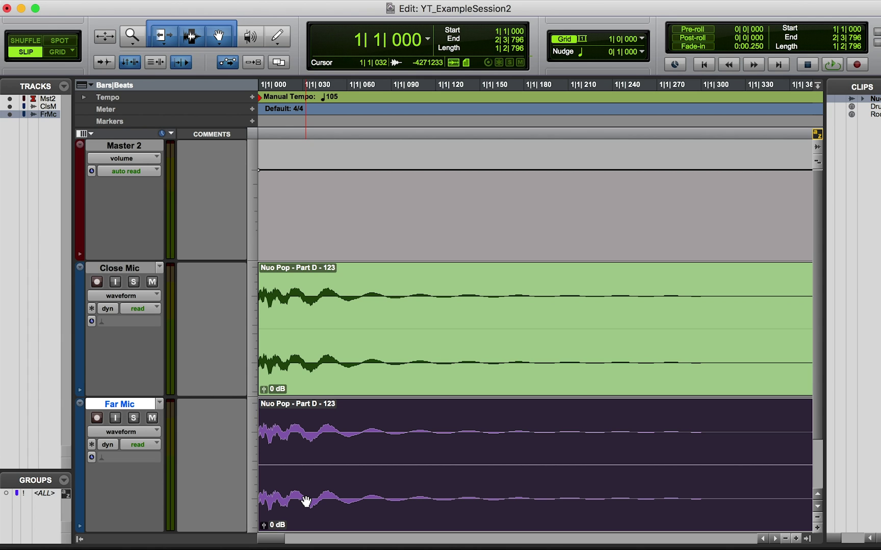
{"action": "key", "text": "super+bracketright"}
{"action": "key", "text": "super+bracketright"}
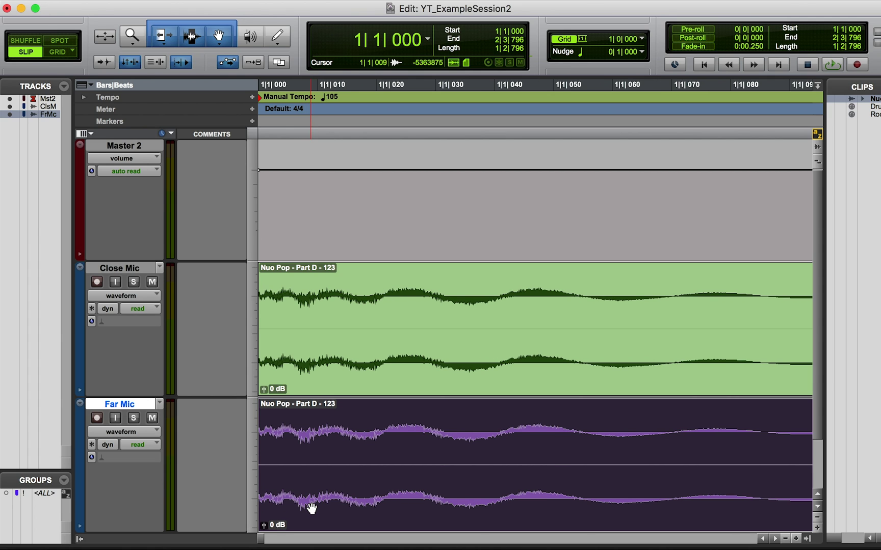
{"action": "left_click_drag", "start_coordinate": [311, 508], "coordinate": [323, 504]}
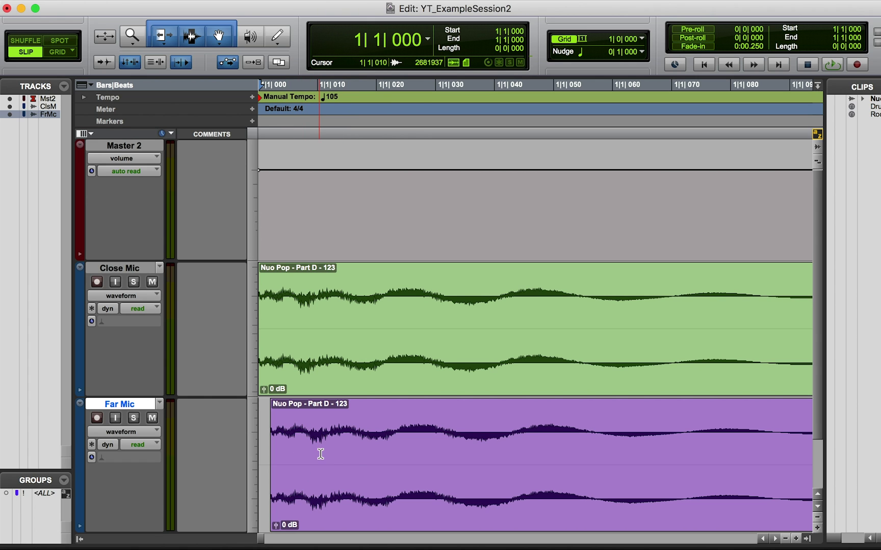
{"action": "key", "text": "ctrl+]"}
{"action": "left_click_drag", "start_coordinate": [361, 521], "coordinate": [461, 519]}
{"action": "key", "text": "ctrl+["}
{"action": "key", "text": "ctrl+["}
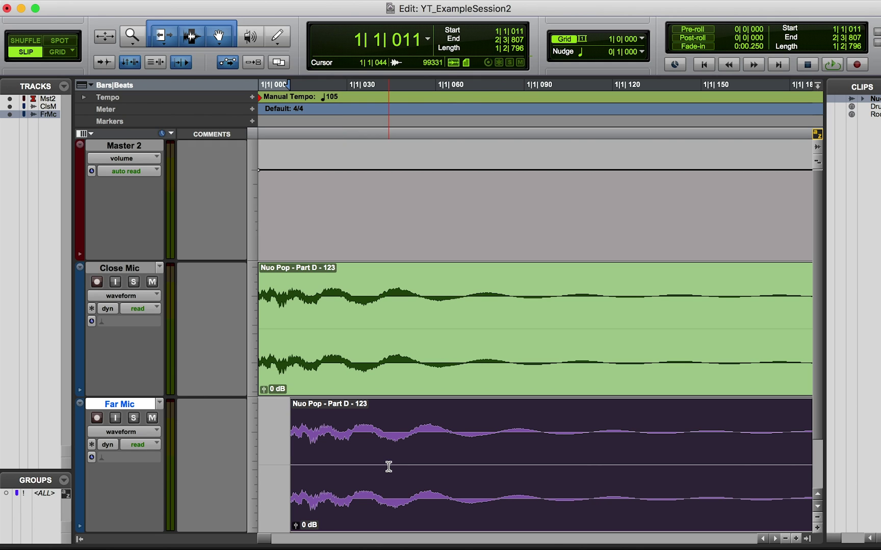
{"action": "left_click_drag", "start_coordinate": [376, 451], "coordinate": [352, 438]}
{"action": "key", "text": "super+alt+Tab"}
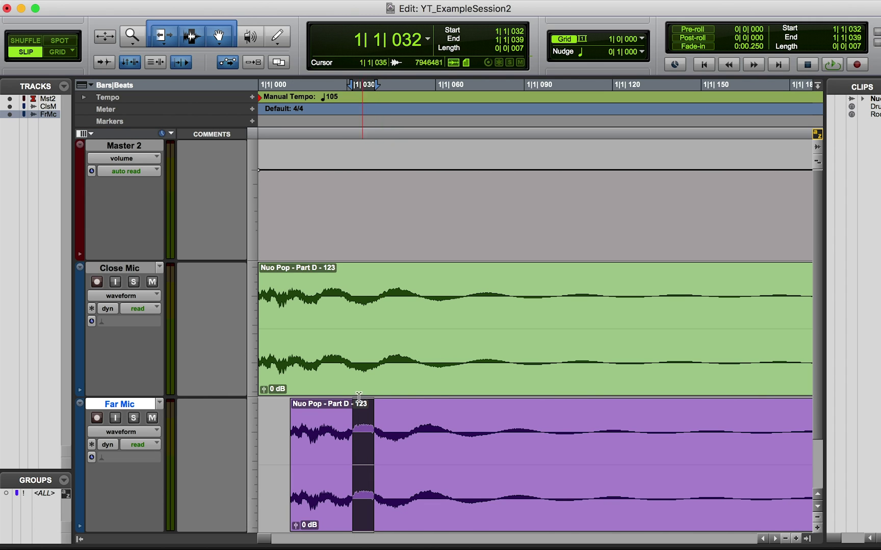
{"action": "left_click_drag", "start_coordinate": [354, 321], "coordinate": [374, 311]}
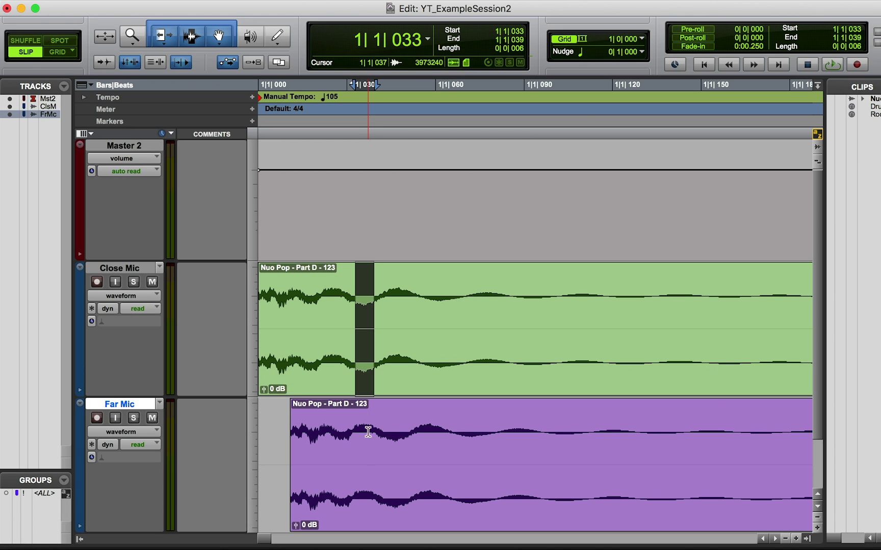
{"action": "left_click", "coordinate": [360, 301]}
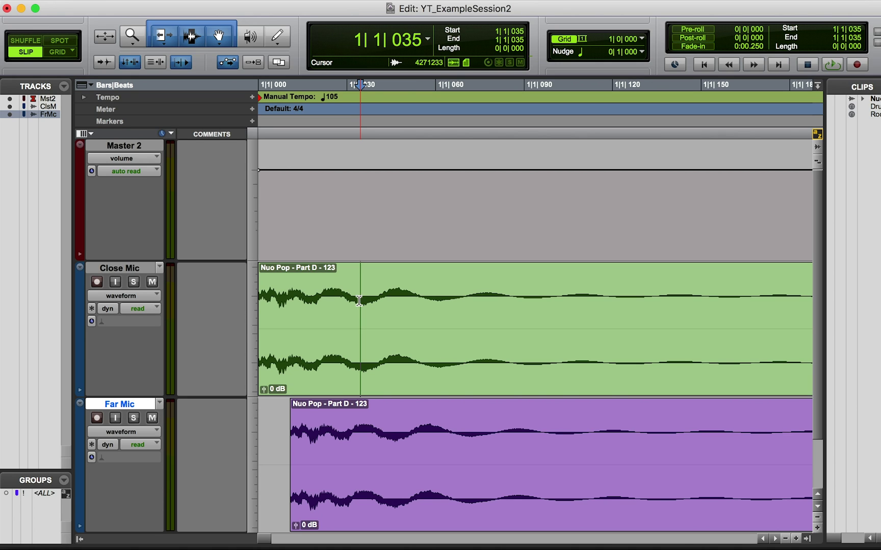
{"action": "key", "text": "ctrl+n"}
{"action": "left_click_drag", "start_coordinate": [361, 298], "coordinate": [365, 300]}
{"action": "key", "text": "ctrl+n"}
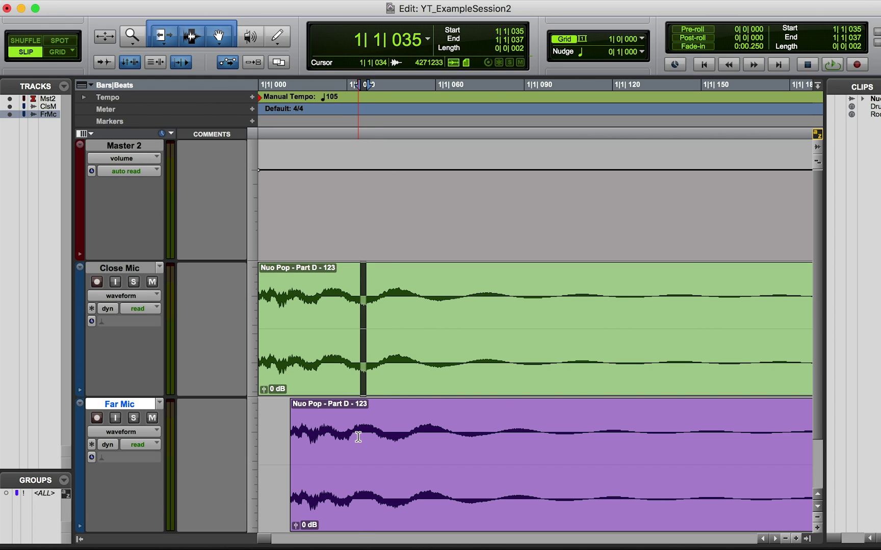
{"action": "left_click_drag", "start_coordinate": [358, 436], "coordinate": [369, 428]}
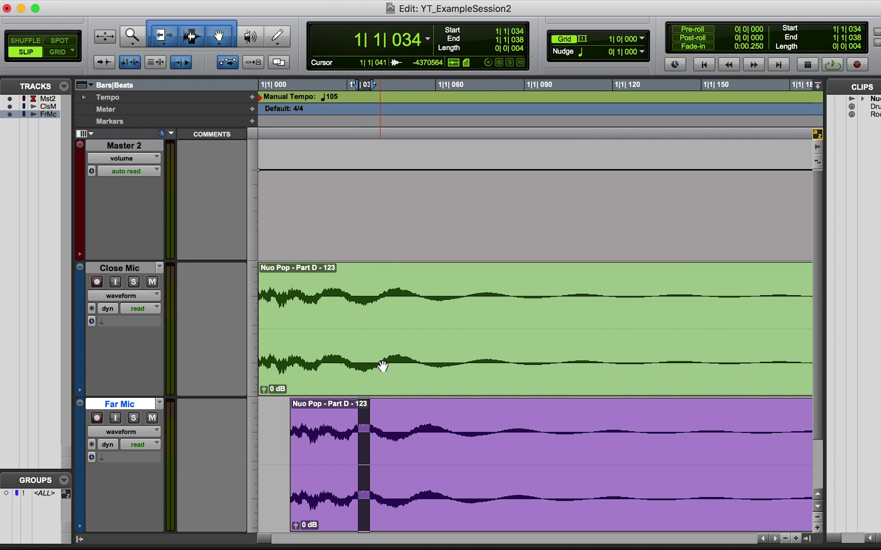
{"action": "left_click", "coordinate": [381, 299]}
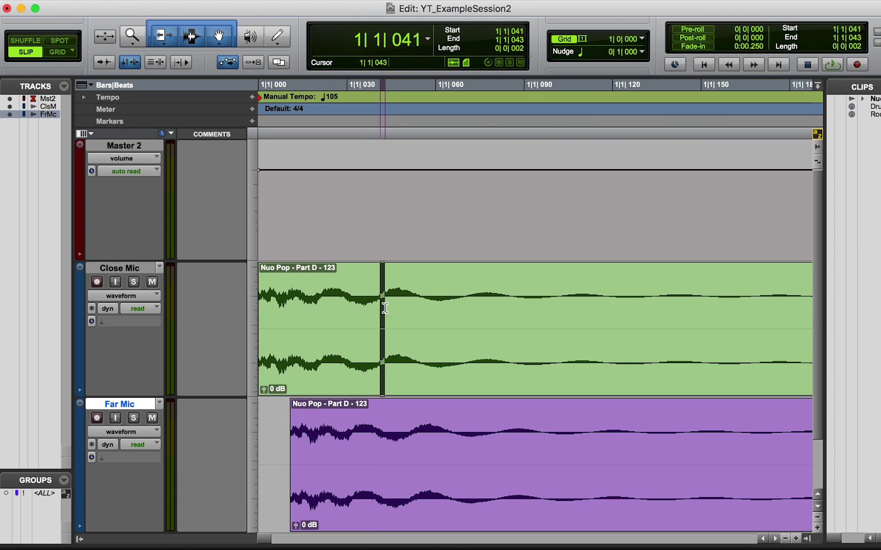
{"action": "left_click", "coordinate": [357, 296]}
{"action": "left_click", "coordinate": [364, 429]}
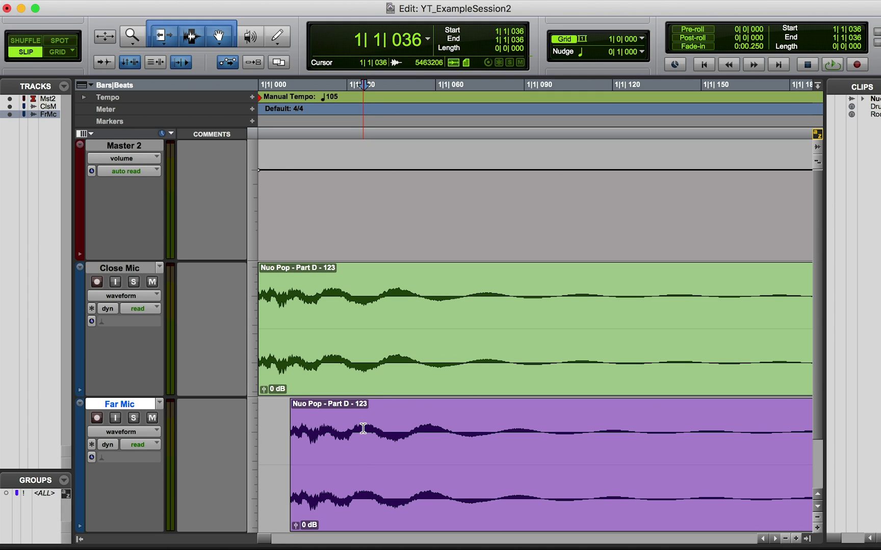
{"action": "left_click", "coordinate": [365, 424]}
{"action": "left_click", "coordinate": [396, 434]}
{"action": "left_click", "coordinate": [396, 316]}
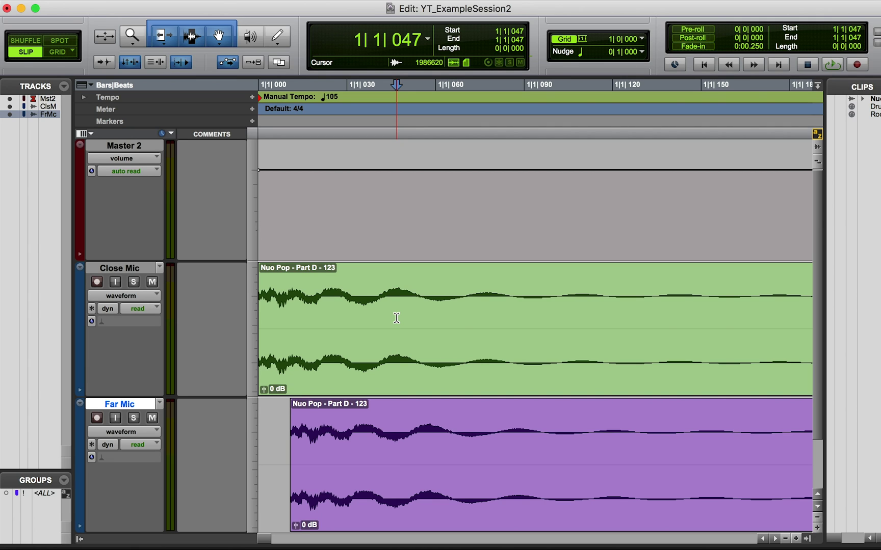
{"action": "left_click", "coordinate": [362, 412]}
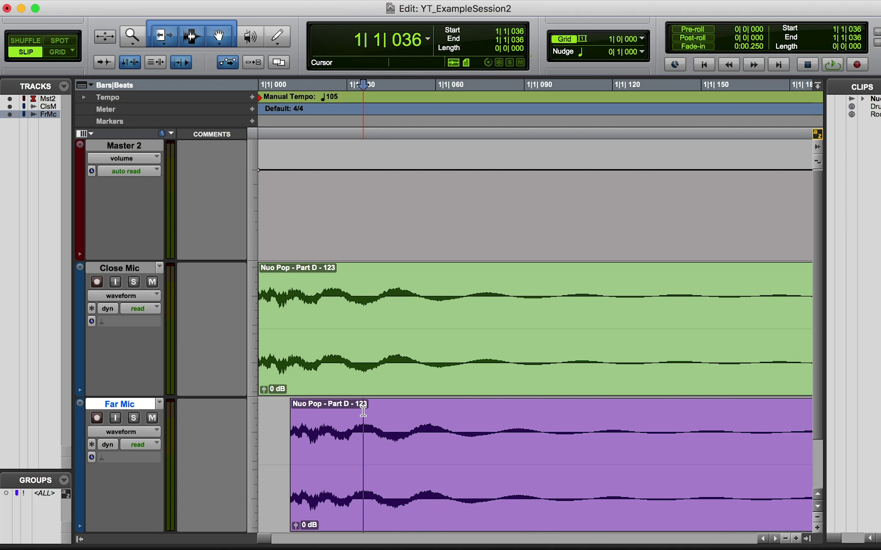
Zoom in on a drum hit and drag the Far Mic clip earlier toward the Close Mic hit.
{"action": "scroll", "coordinate": [390, 331], "scroll_direction": "down", "scroll_amount": 6}
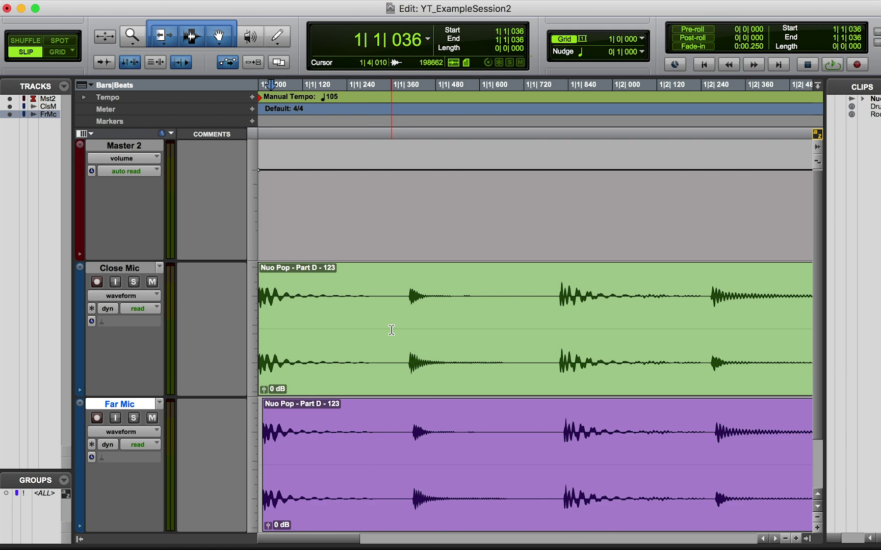
{"action": "left_click", "coordinate": [327, 306]}
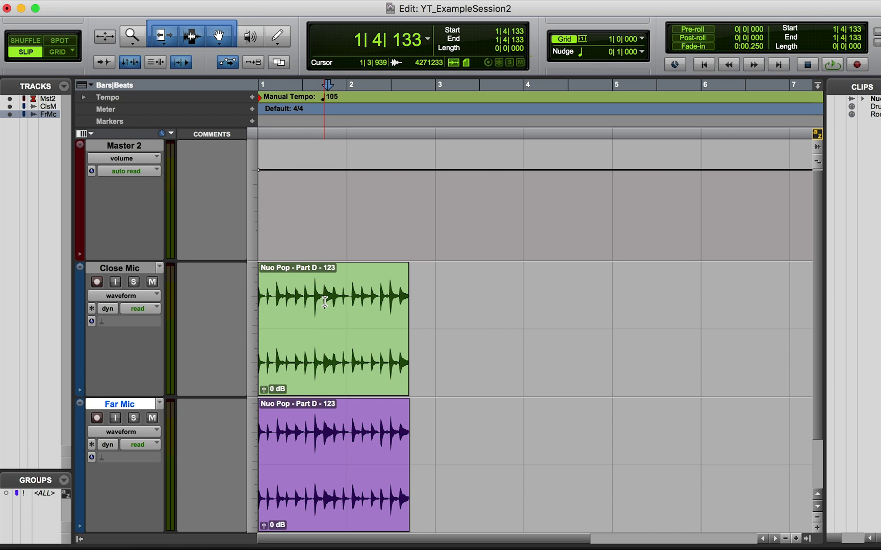
{"action": "left_click_drag", "start_coordinate": [324, 300], "coordinate": [361, 452]}
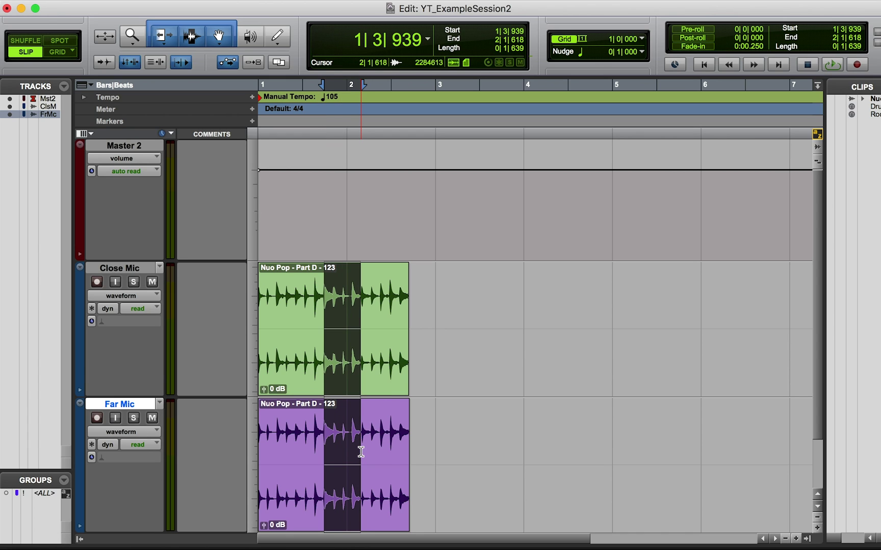
{"action": "key", "text": "super+bracketright"}
{"action": "key", "text": "super+bracketright"}
{"action": "key", "text": "super+bracketright"}
{"action": "key", "text": "super+bracketright"}
{"action": "key", "text": "super+bracketright"}
{"action": "key", "text": "super+bracketright"}
{"action": "key", "text": "super+bracketright"}
{"action": "key", "text": "super+bracketright"}
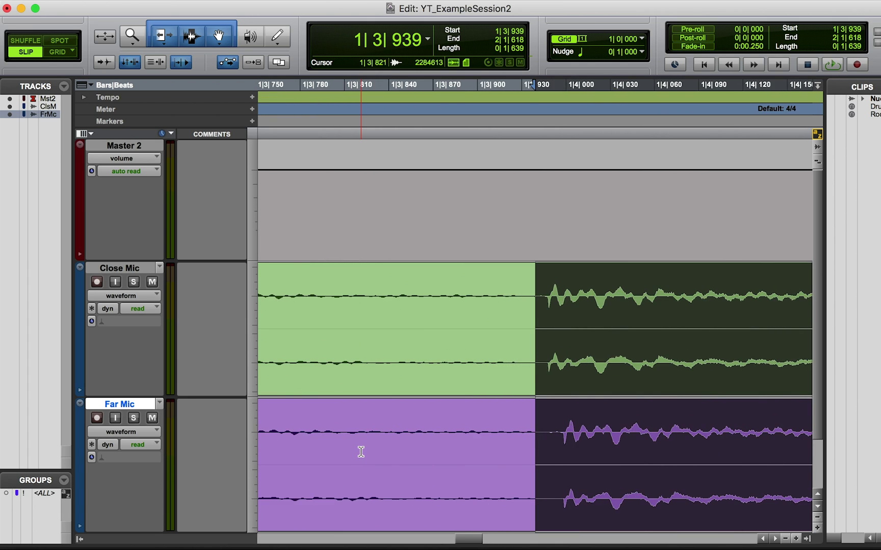
{"action": "left_click", "coordinate": [587, 296]}
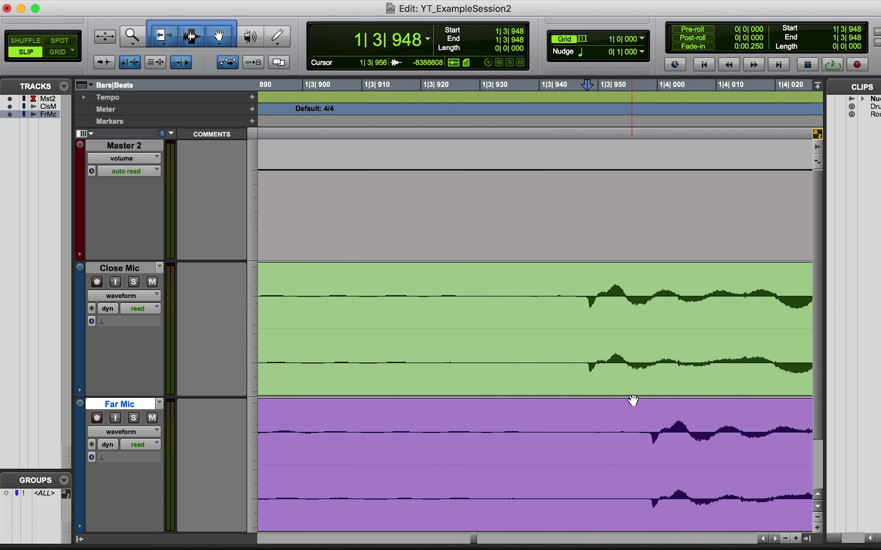
{"action": "left_click", "coordinate": [659, 504]}
{"action": "left_click_drag", "start_coordinate": [659, 503], "coordinate": [584, 507]}
Zoom into the transient at 1|3|949, confirm both clips line up, then zoom back out.
{"action": "scroll", "coordinate": [602, 494], "scroll_direction": "up", "scroll_amount": 4}
{"action": "left_click", "coordinate": [473, 287]}
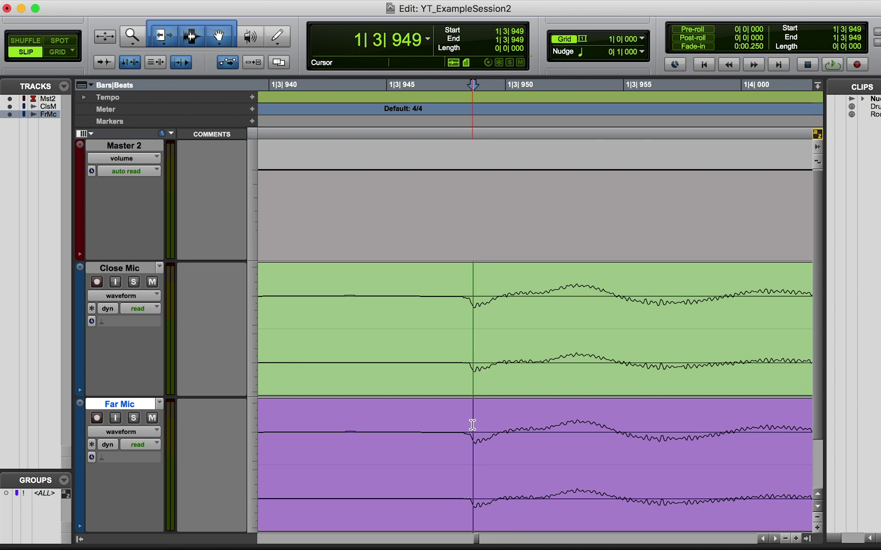
{"action": "key", "text": "super+bracketright"}
{"action": "key", "text": "super+bracketright"}
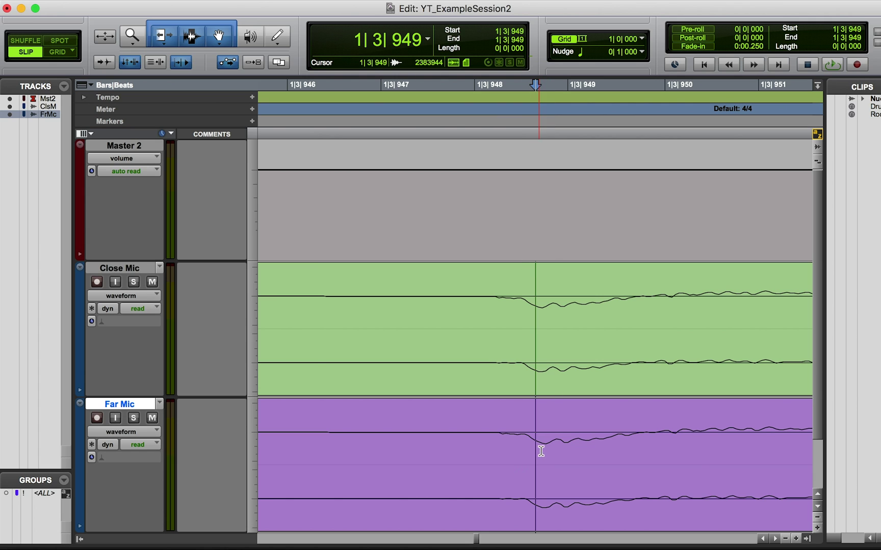
{"action": "left_click", "coordinate": [554, 504]}
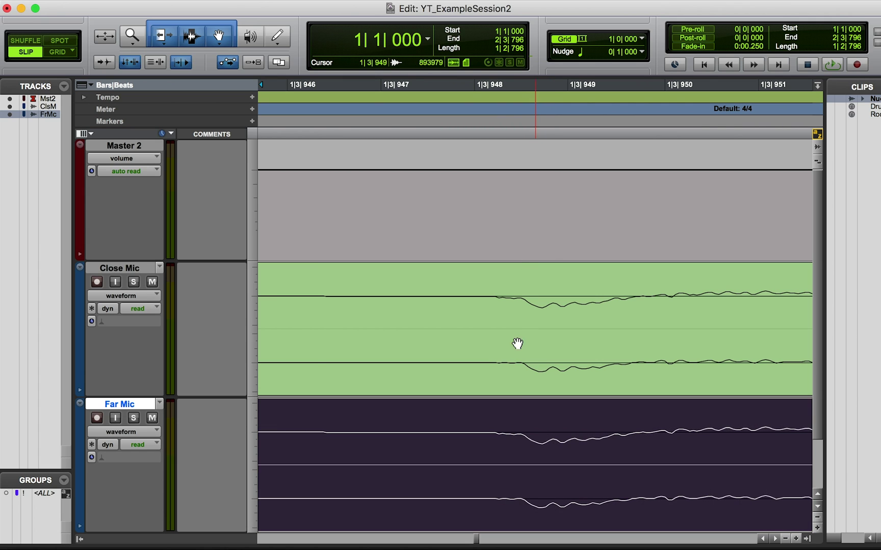
{"action": "left_click", "coordinate": [535, 305]}
{"action": "left_click", "coordinate": [535, 448], "text": "shift"}
{"action": "key", "text": "super+bracketleft"}
{"action": "key", "text": "super+bracketleft"}
{"action": "key", "text": "super+bracketleft"}
{"action": "key", "text": "super+bracketleft"}
{"action": "key", "text": "super+bracketleft"}
{"action": "key", "text": "super+bracketleft"}
{"action": "key", "text": "super+bracketleft"}
{"action": "key", "text": "super+bracketleft"}
{"action": "key", "text": "super+bracketleft"}
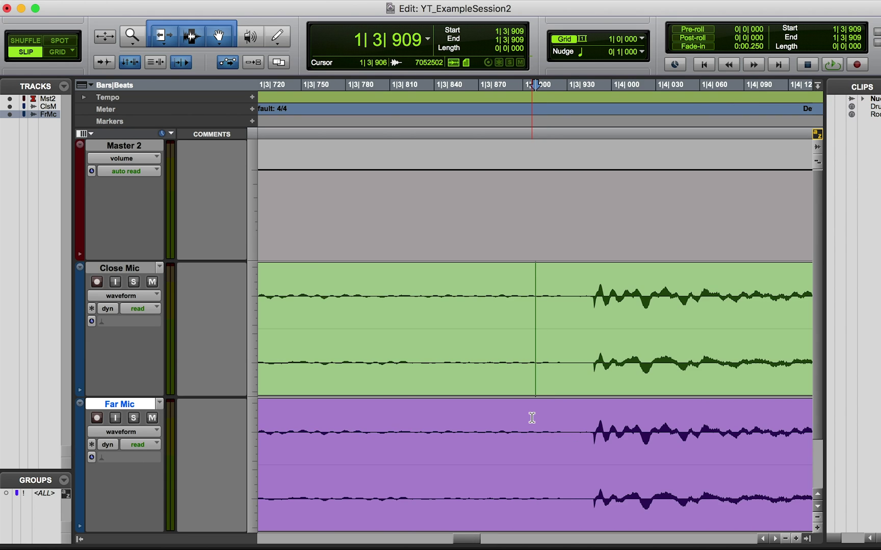
{"action": "key", "text": "super+bracketleft"}
{"action": "key", "text": "super+bracketleft"}
{"action": "key", "text": "super+bracketleft"}
{"action": "key", "text": "super+bracketleft"}
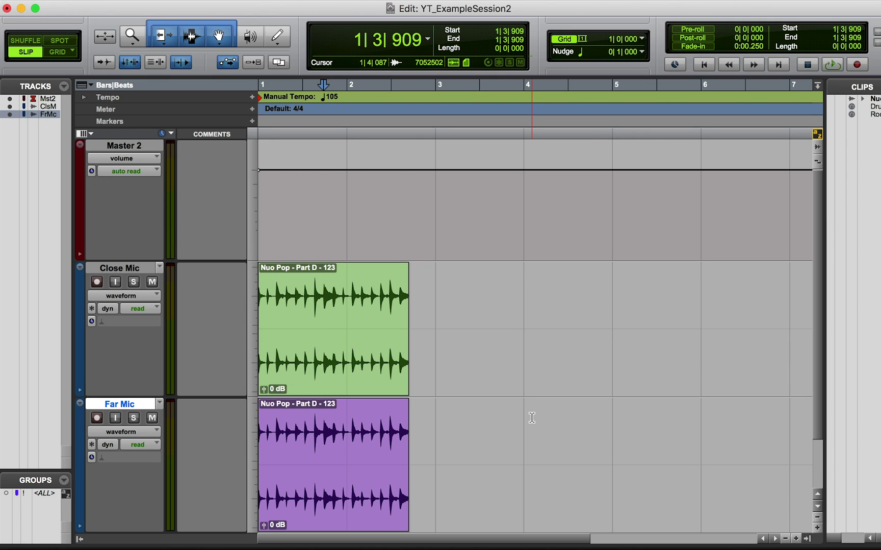
Show the Inserts A-E column and hide the Comments column in the Edit window.
{"action": "left_click", "coordinate": [90, 134]}
{"action": "left_click", "coordinate": [81, 196]}
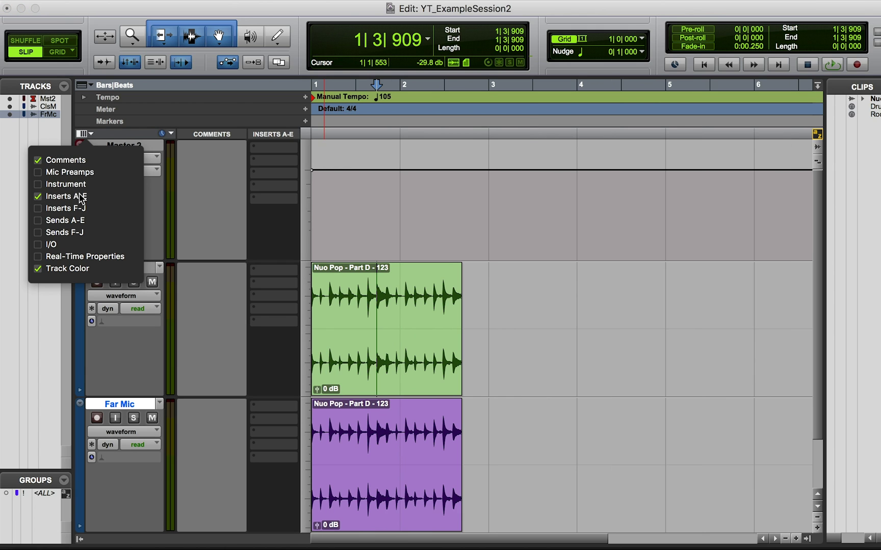
{"action": "left_click", "coordinate": [66, 161]}
Insert a multichannel EQ3 7-Band plug-in on the Close Mic track.
{"action": "left_click", "coordinate": [197, 271]}
{"action": "left_click", "coordinate": [197, 270]}
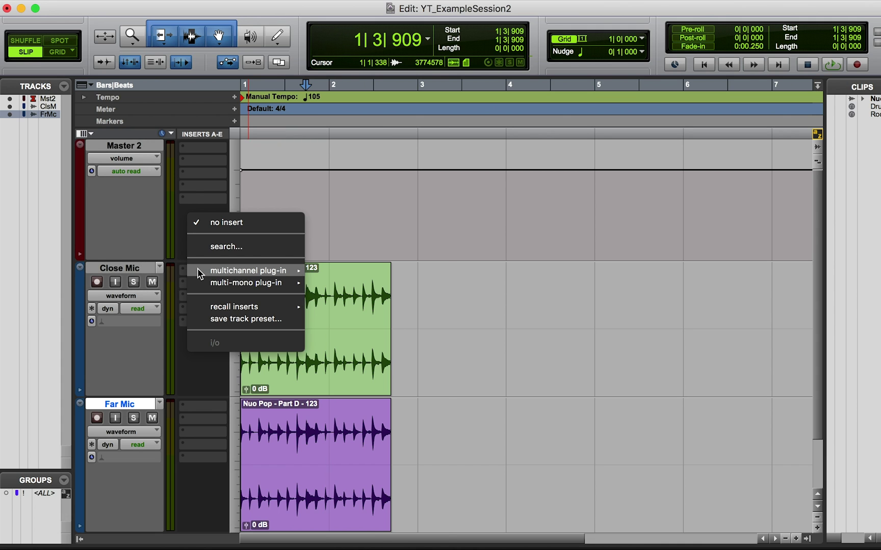
{"action": "mouse_move", "coordinate": [197, 268]}
{"action": "mouse_move", "coordinate": [336, 184]}
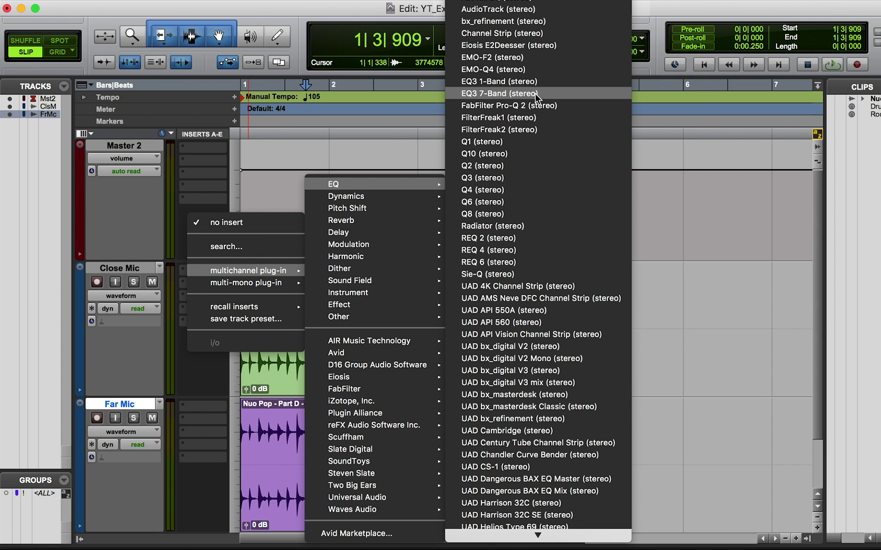
{"action": "left_click", "coordinate": [535, 94]}
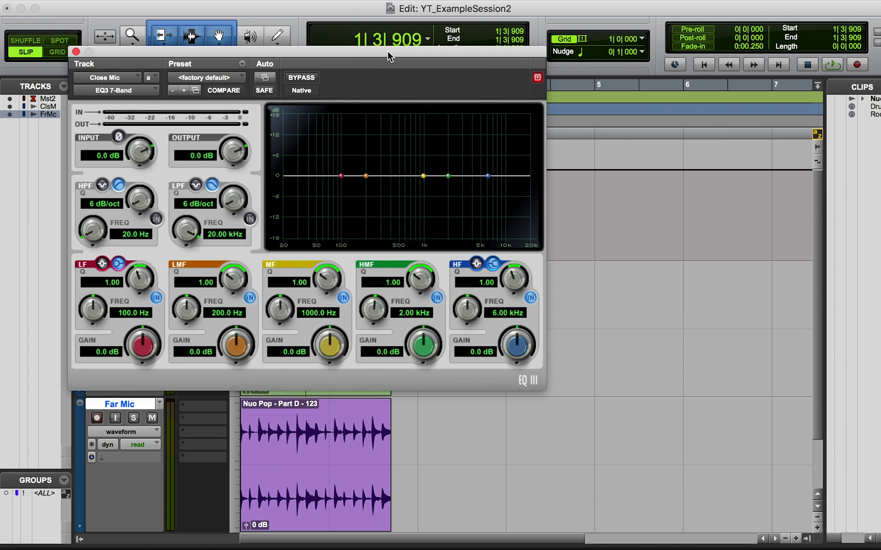
Invert the Close Mic input polarity in EQ3, toggling it off and back on.
{"action": "left_click_drag", "start_coordinate": [387, 55], "coordinate": [711, 71]}
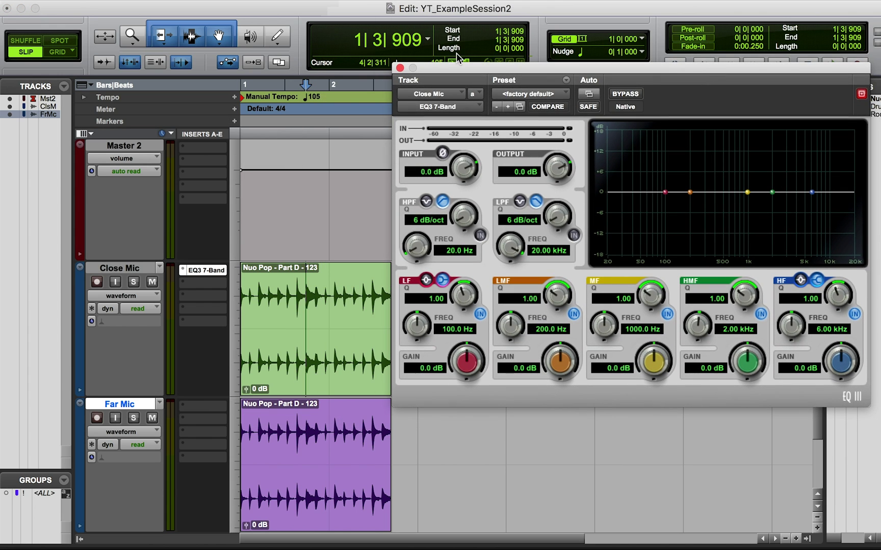
{"action": "left_click", "coordinate": [443, 153]}
{"action": "left_click", "coordinate": [442, 154]}
{"action": "left_click", "coordinate": [443, 154]}
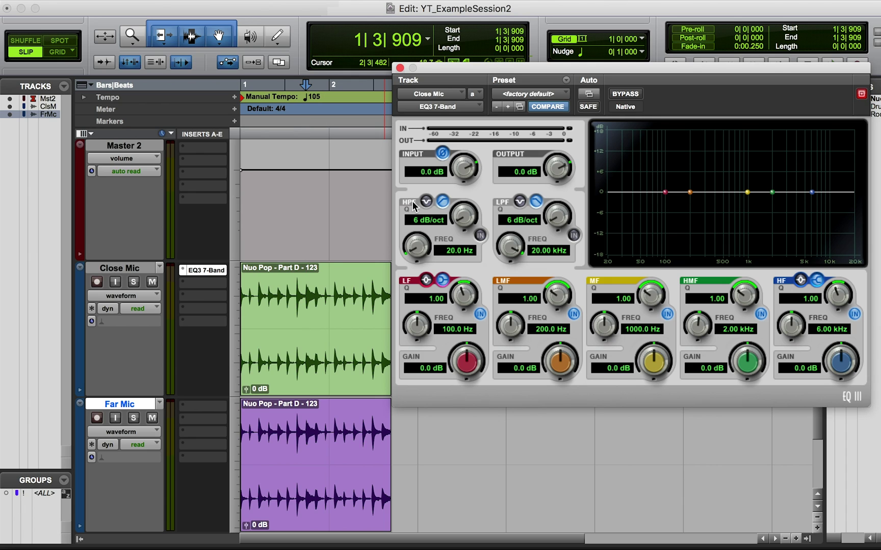
Restore Close Mic's normal polarity, solo the track, and play it back alone.
{"action": "left_click", "coordinate": [442, 153]}
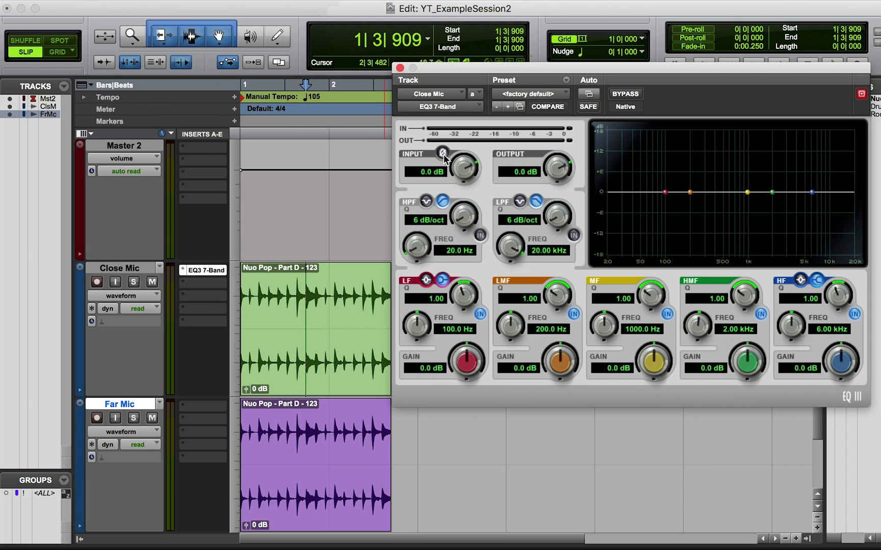
{"action": "left_click_drag", "start_coordinate": [292, 299], "coordinate": [330, 309]}
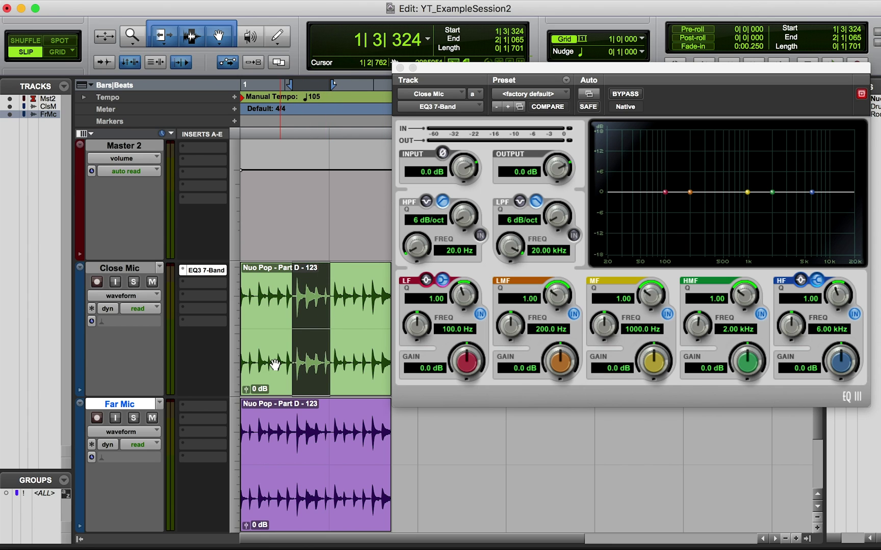
{"action": "left_click", "coordinate": [133, 281]}
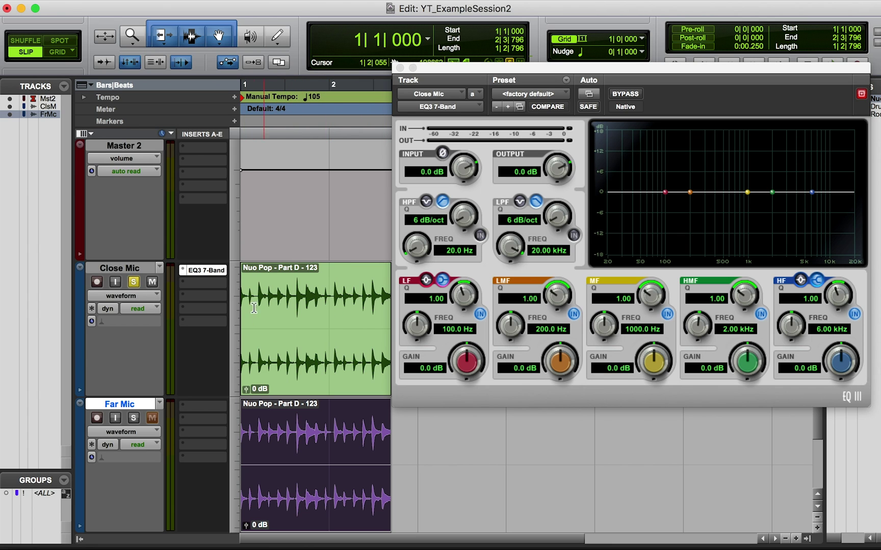
{"action": "left_click", "coordinate": [299, 371]}
{"action": "key", "text": "space"}
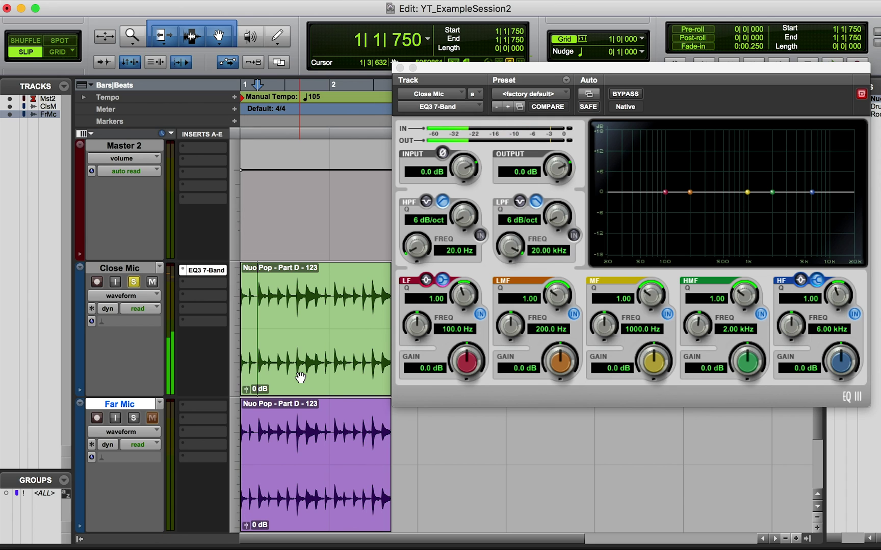
{"action": "key", "text": "space"}
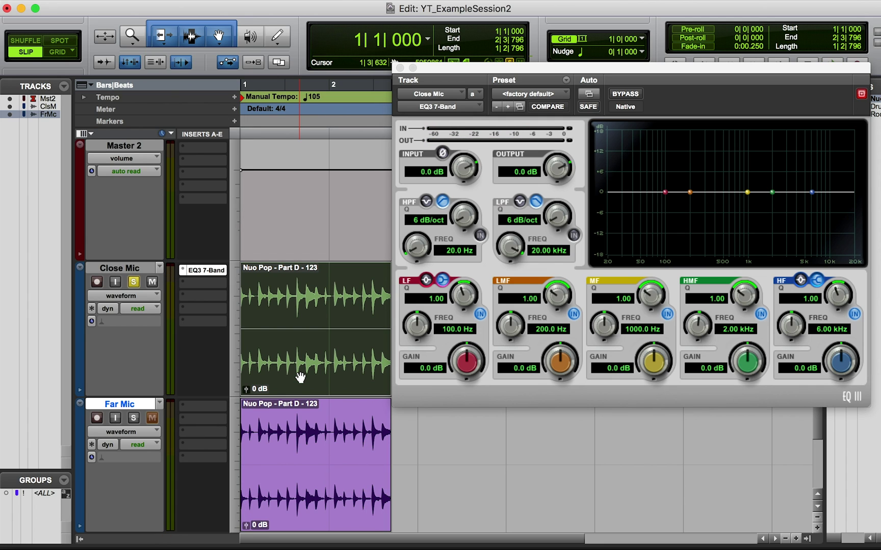
Unsolo Close Mic, check the clip starts up close, and play both drum tracks together.
{"action": "left_click", "coordinate": [134, 283]}
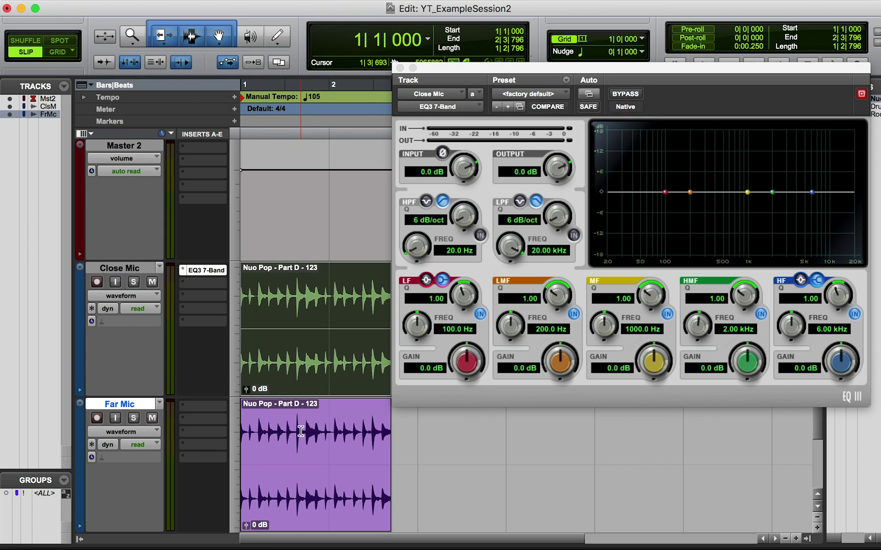
{"action": "scroll", "coordinate": [300, 459], "scroll_direction": "up", "scroll_amount": 5}
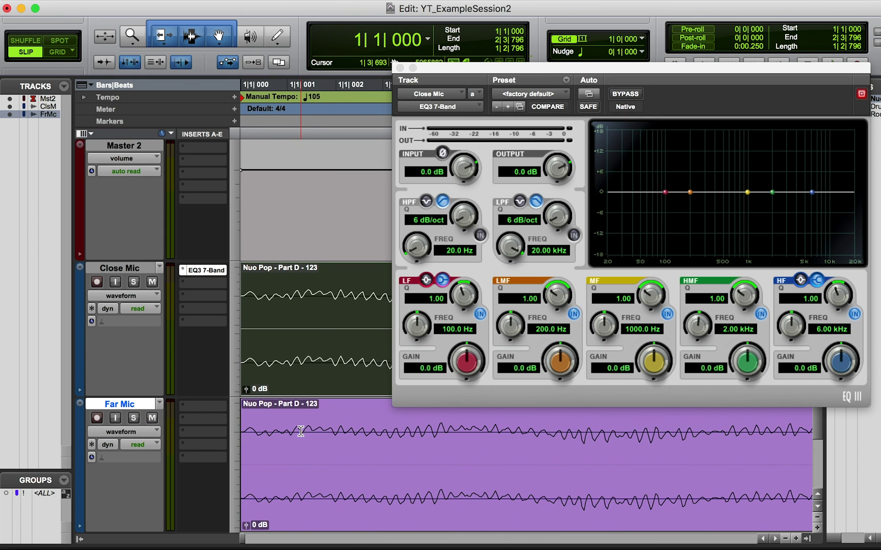
{"action": "scroll", "coordinate": [306, 511], "scroll_direction": "up", "scroll_amount": 2}
{"action": "key", "text": "p"}
{"action": "scroll", "coordinate": [306, 511], "scroll_direction": "down", "scroll_amount": 6}
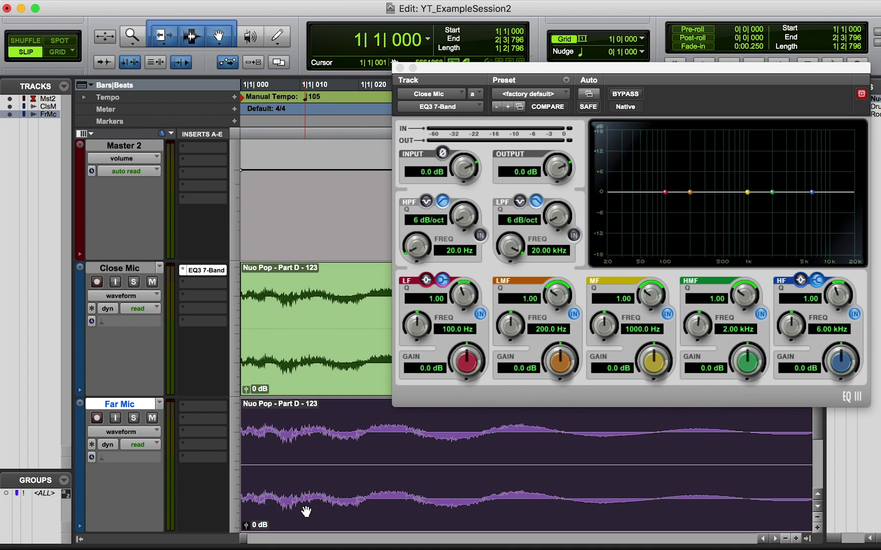
{"action": "key", "text": "space"}
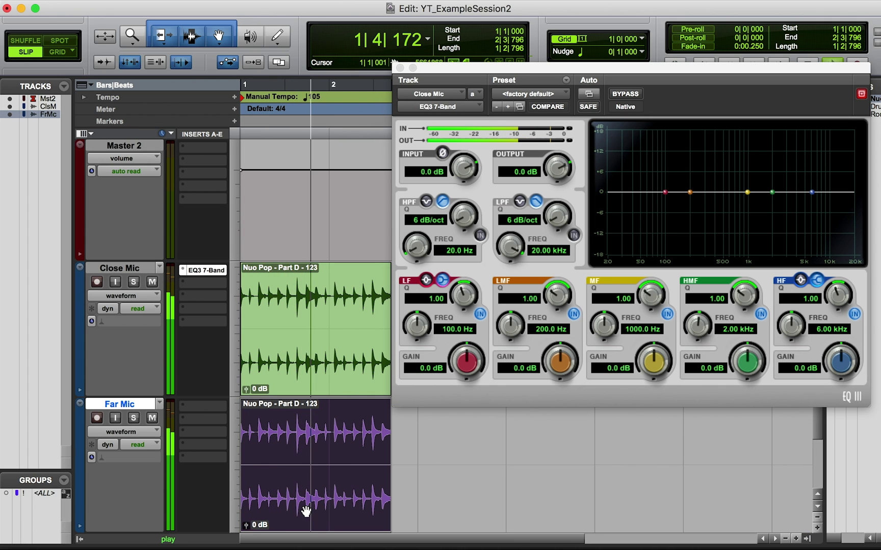
{"action": "key", "text": "space"}
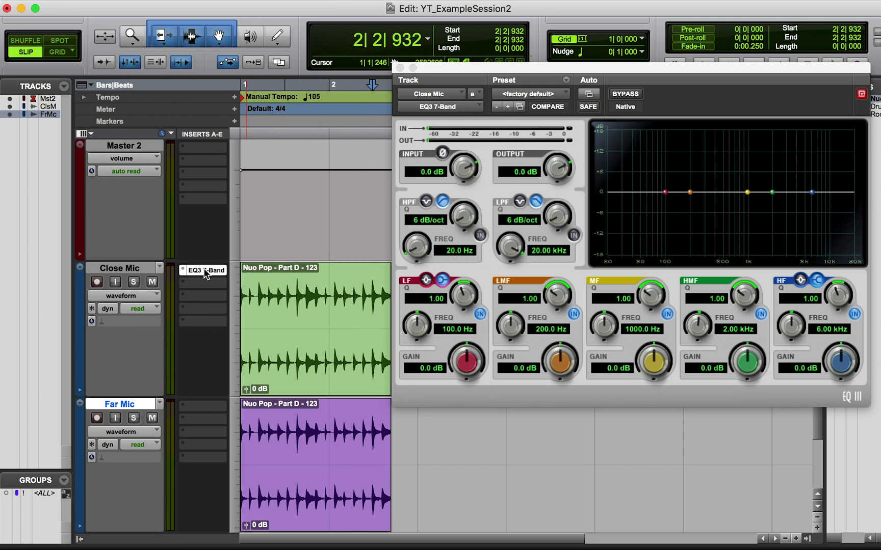
Invert the Close Mic polarity again and play the clip to hear the cancellation.
{"action": "left_click", "coordinate": [442, 154]}
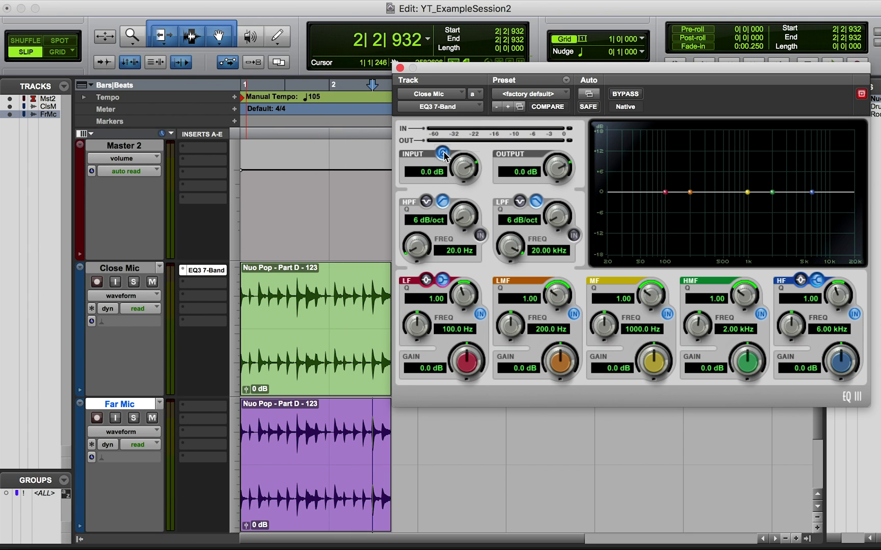
{"action": "left_click", "coordinate": [339, 361]}
{"action": "key", "text": "space"}
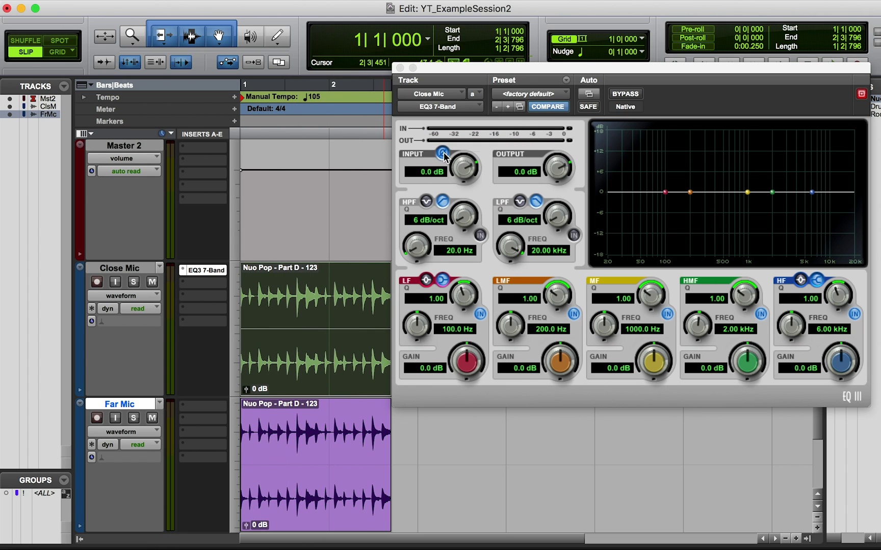
Zoom in on the Close Mic waveform around 1|4|022 and move the EQ window up.
{"action": "left_click", "coordinate": [308, 285]}
{"action": "key", "text": "super+bracketright"}
{"action": "key", "text": "super+bracketright"}
{"action": "key", "text": "super+bracketright"}
{"action": "key", "text": "super+bracketright"}
{"action": "key", "text": "super+bracketright"}
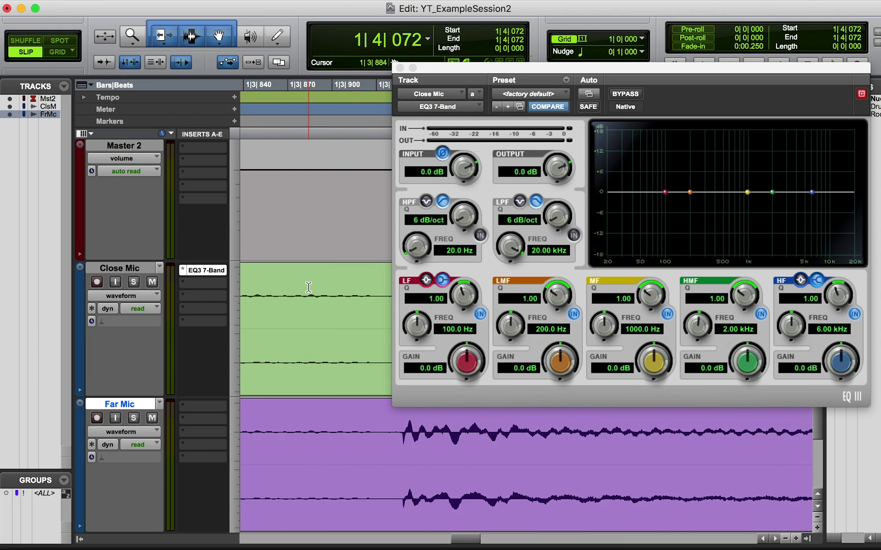
{"action": "left_click", "coordinate": [388, 353]}
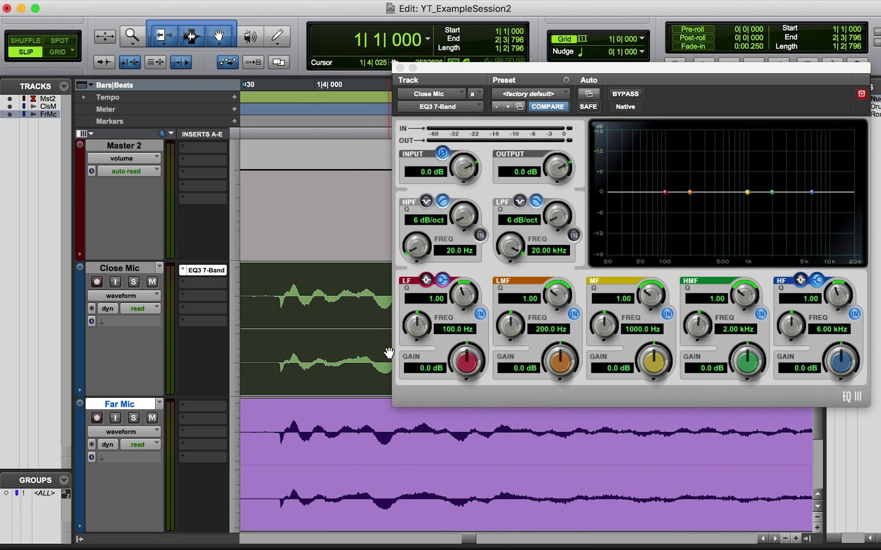
{"action": "left_click", "coordinate": [380, 295]}
{"action": "key", "text": "super+bracketright"}
{"action": "key", "text": "super+bracketright"}
{"action": "key", "text": "super+bracketright"}
{"action": "key", "text": "super+bracketright"}
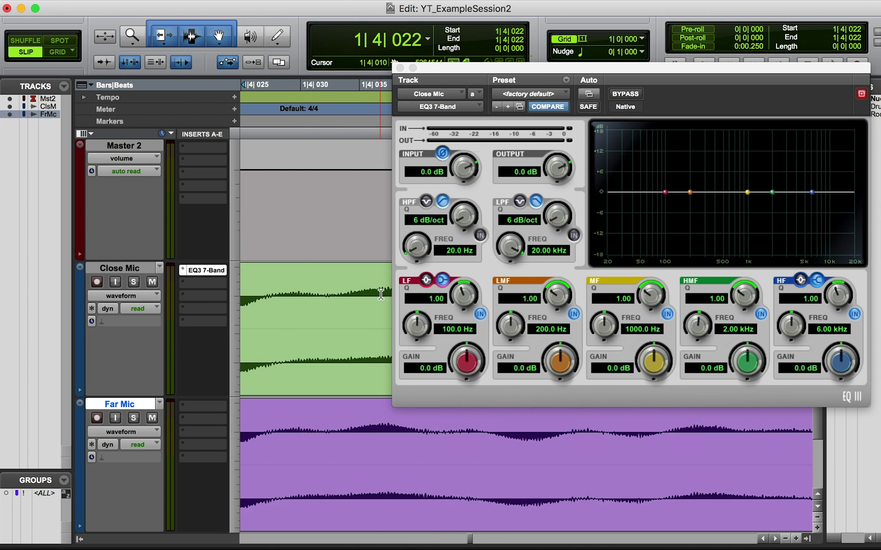
{"action": "key", "text": "super+bracketright"}
{"action": "left_click_drag", "start_coordinate": [541, 62], "coordinate": [553, 20]}
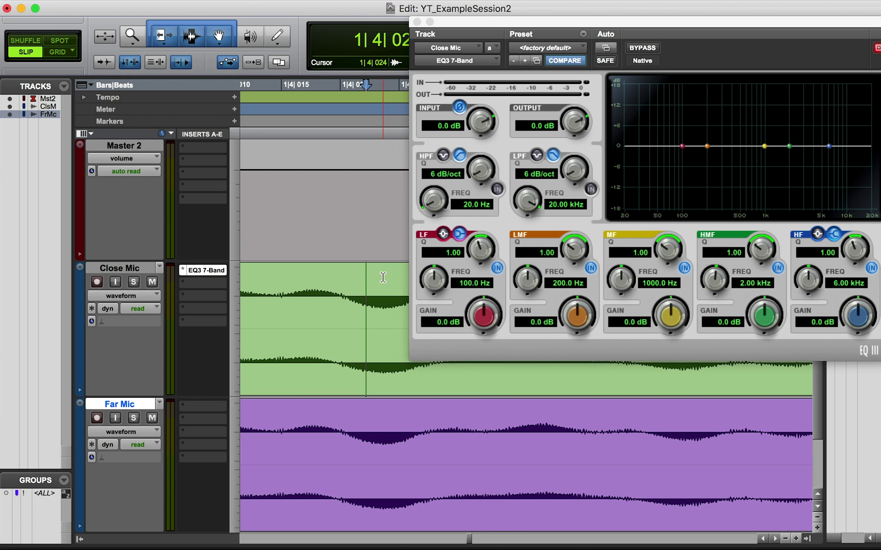
{"action": "scroll", "coordinate": [330, 221], "scroll_direction": "down", "scroll_amount": 5}
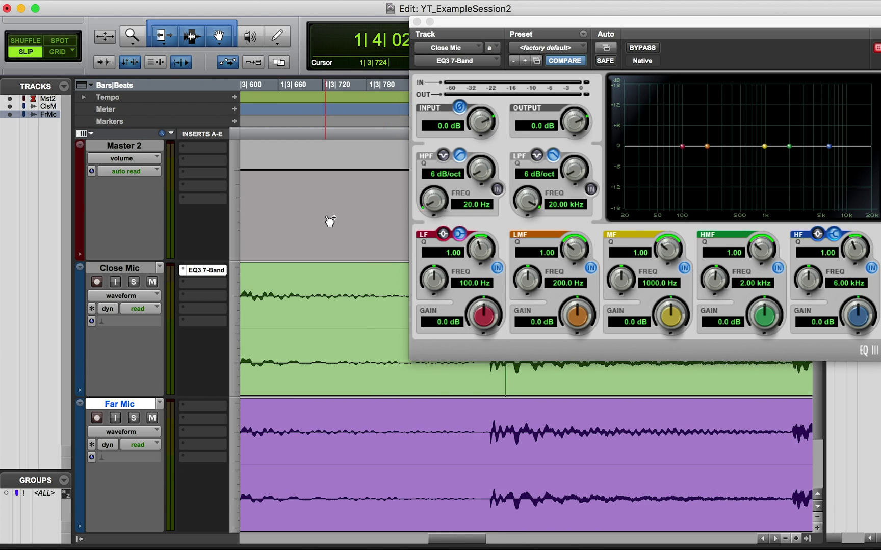
{"action": "scroll", "coordinate": [330, 220], "scroll_direction": "down", "scroll_amount": 10}
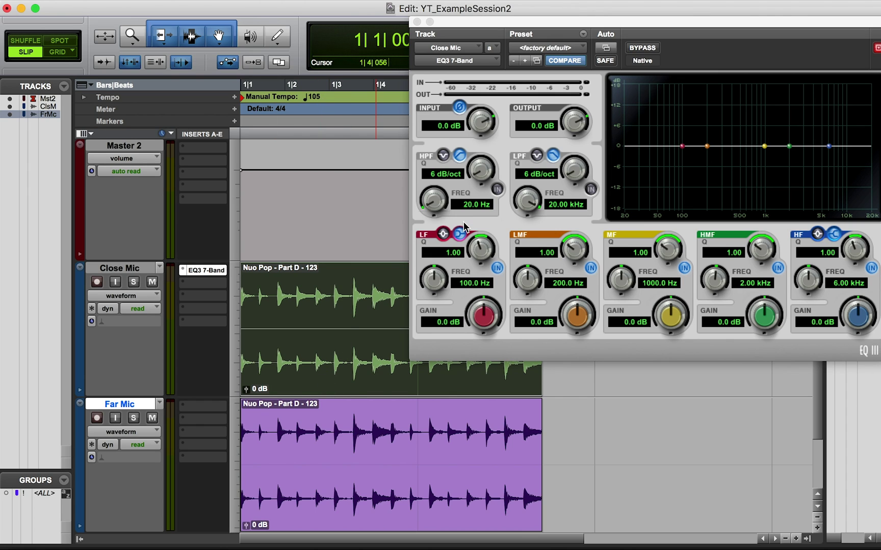
During playback, toggle the EQ3 polarity inversion on and off, ending with normal polarity.
{"action": "key", "text": "space"}
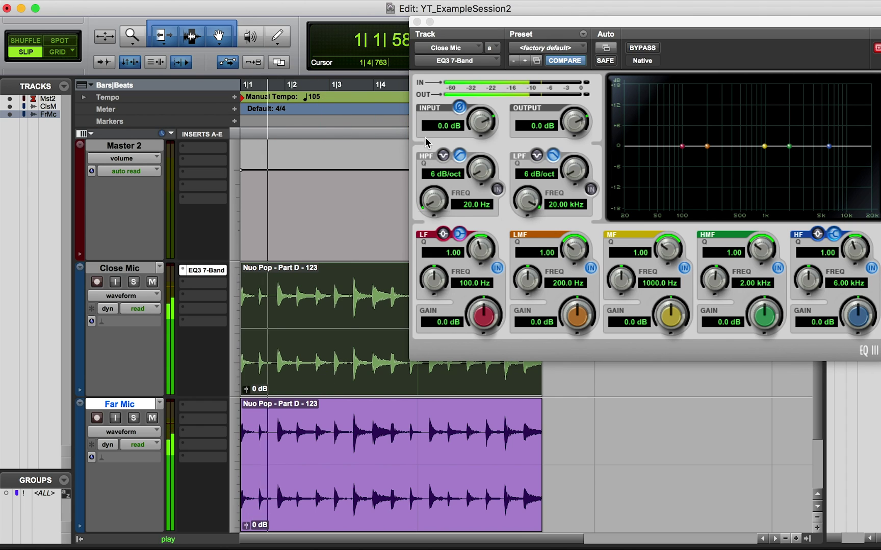
{"action": "left_click", "coordinate": [458, 108]}
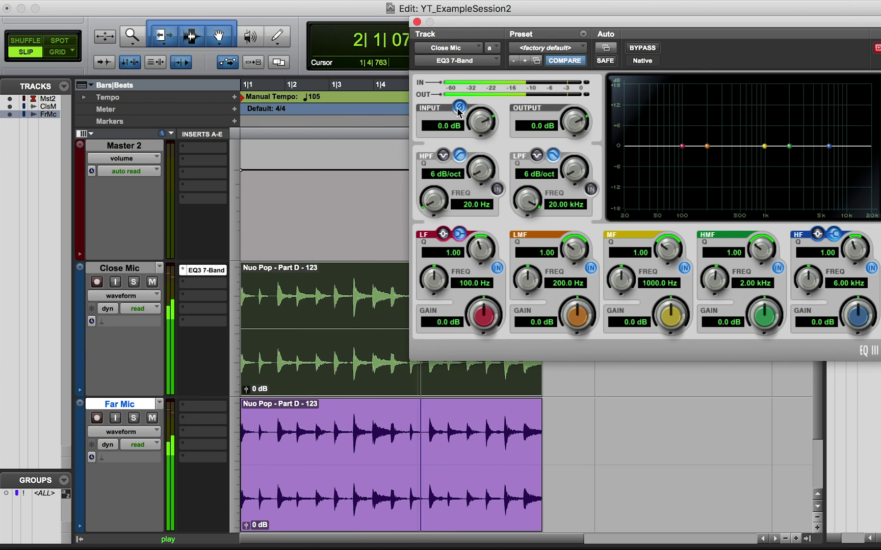
{"action": "left_click", "coordinate": [458, 108]}
{"action": "left_click", "coordinate": [458, 108]}
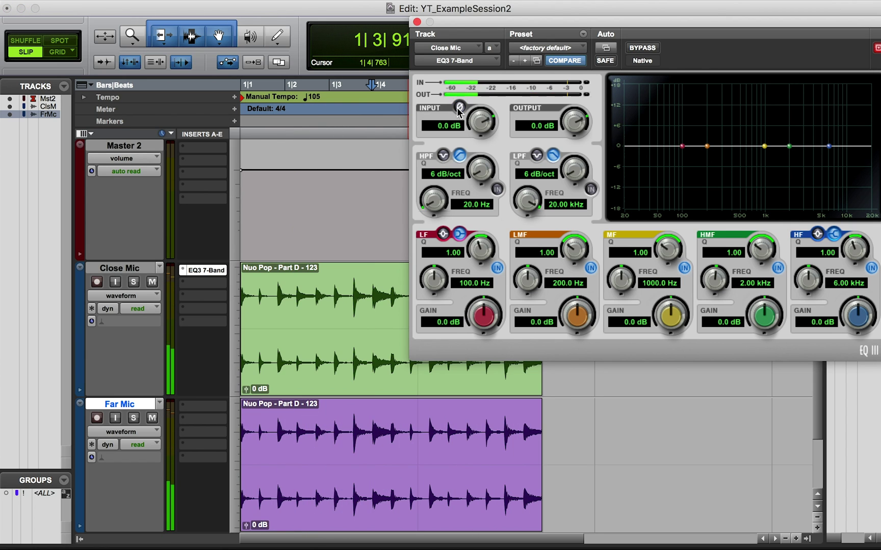
{"action": "left_click", "coordinate": [459, 107]}
Close EQ3 and drag the Far Mic clip 10 ticks later to 1|1|010.
{"action": "left_click", "coordinate": [416, 22]}
{"action": "left_click", "coordinate": [378, 504]}
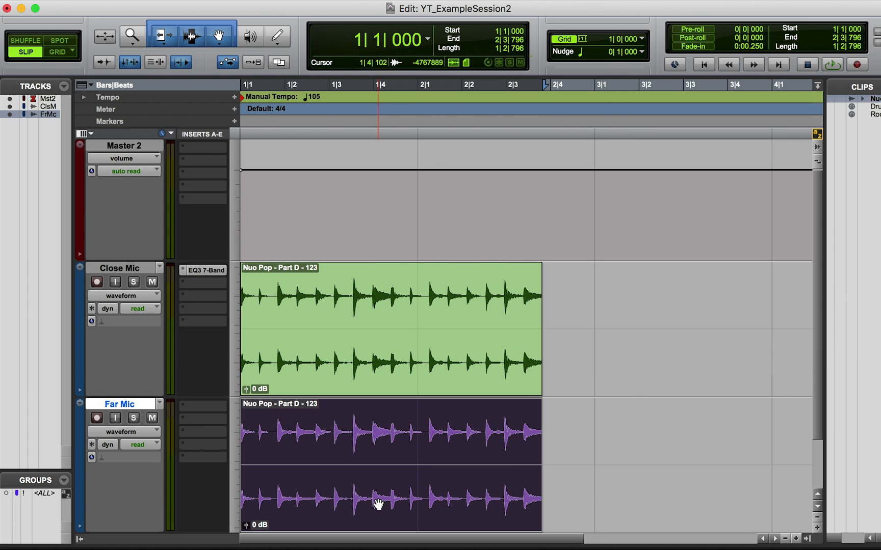
{"action": "key", "text": "super+bracketright"}
{"action": "key", "text": "super+bracketright"}
{"action": "key", "text": "super+bracketright"}
{"action": "key", "text": "super+bracketright"}
{"action": "key", "text": "super+bracketright"}
{"action": "key", "text": "super+bracketright"}
{"action": "key", "text": "super+bracketright"}
{"action": "key", "text": "super+bracketright"}
{"action": "key", "text": "super+bracketright"}
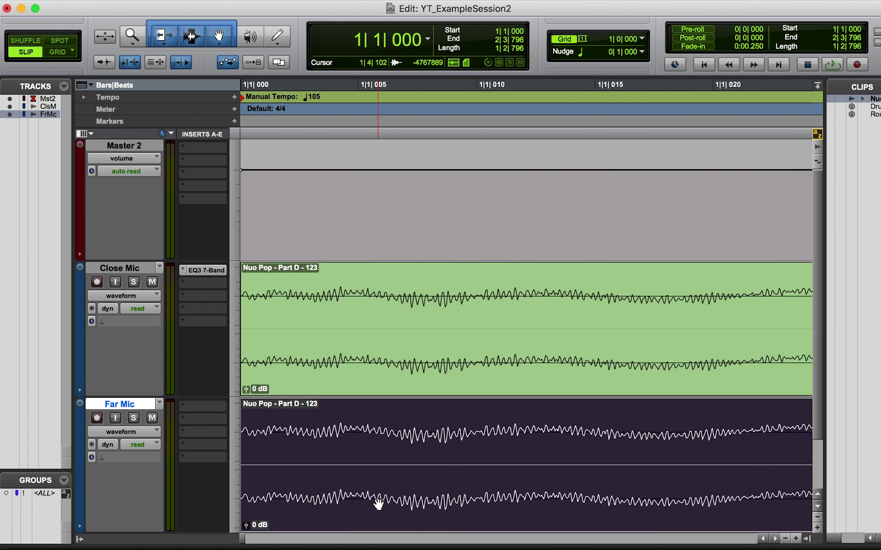
{"action": "key", "text": "super+bracketleft"}
{"action": "key", "text": "super+bracketleft"}
{"action": "key", "text": "super+bracketleft"}
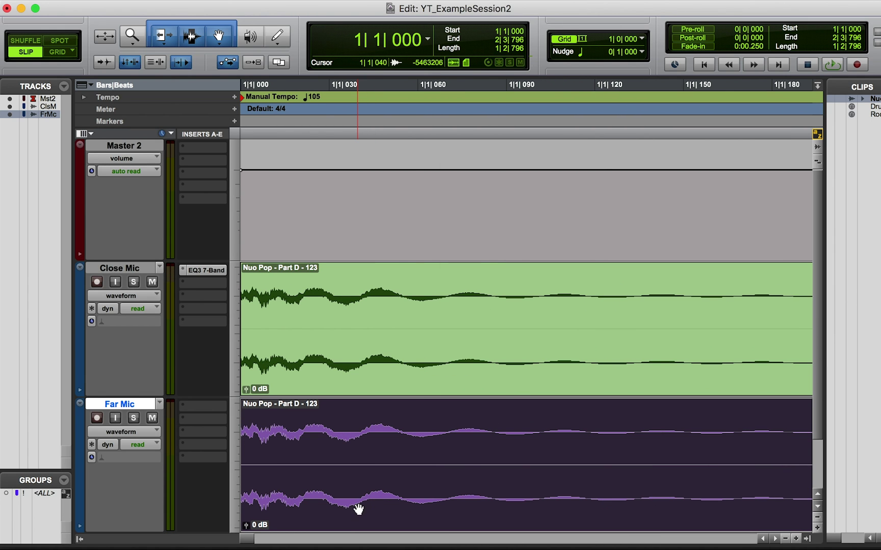
{"action": "left_click_drag", "start_coordinate": [355, 506], "coordinate": [381, 507]}
{"action": "key", "text": "super+bracketleft"}
{"action": "key", "text": "super+bracketleft"}
{"action": "key", "text": "super+bracketleft"}
{"action": "key", "text": "super+bracketleft"}
{"action": "key", "text": "super+bracketleft"}
{"action": "key", "text": "super+bracketleft"}
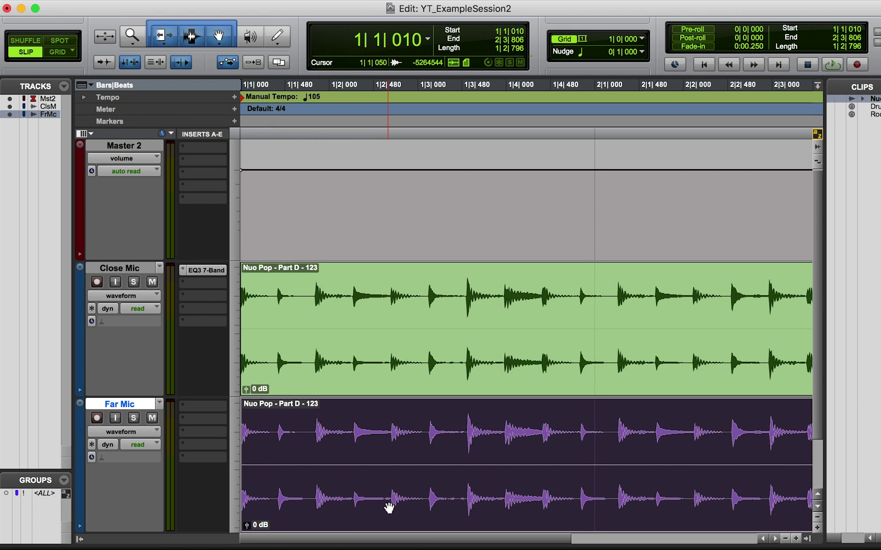
{"action": "key", "text": "super+z"}
Play back the offset clips, then select the Close Mic clip.
{"action": "key", "text": "space"}
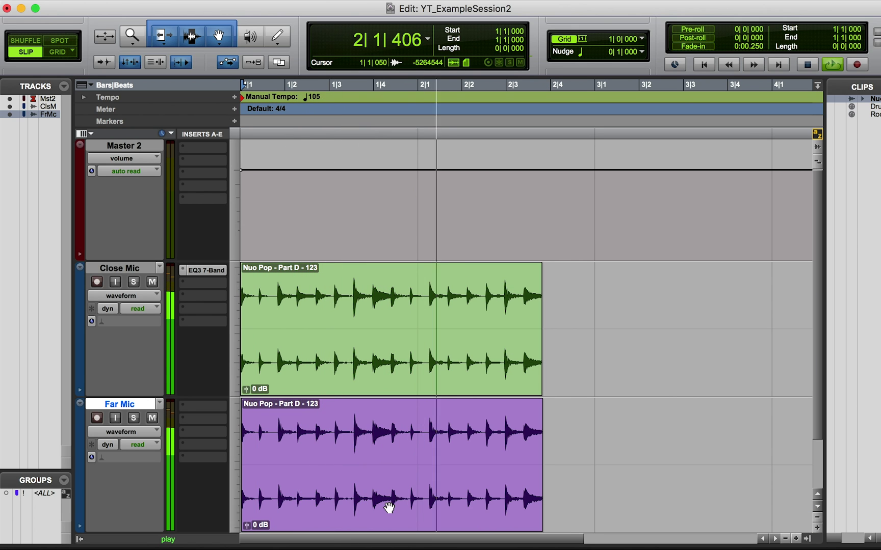
{"action": "key", "text": "space"}
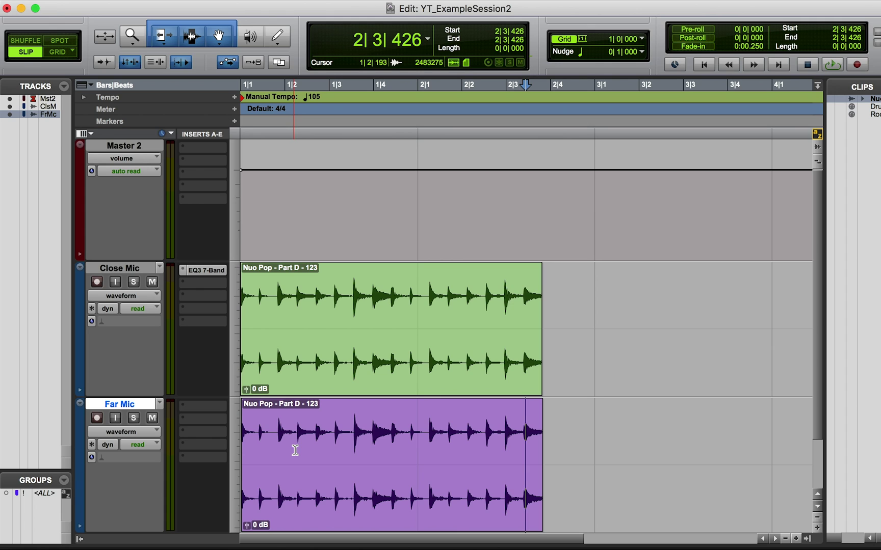
{"action": "left_click", "coordinate": [343, 378]}
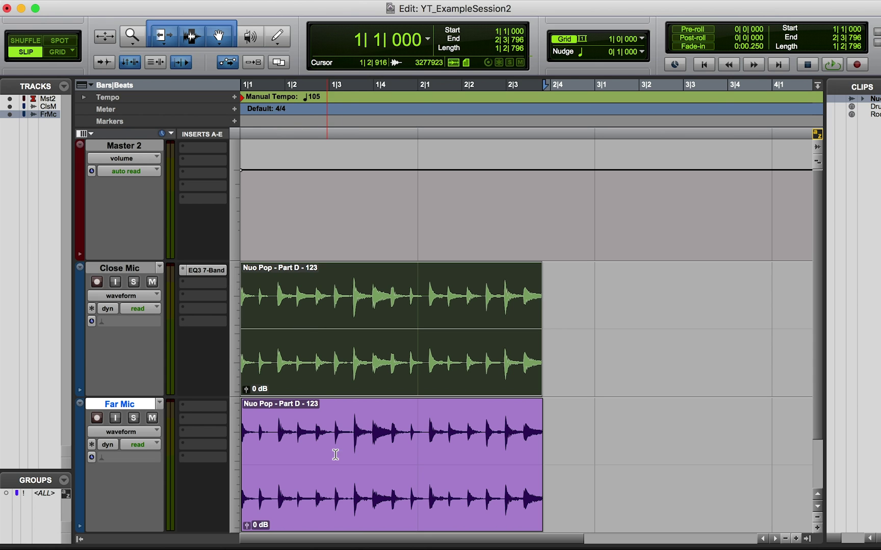
During playback, toggle the Close Mic's EQ3 polarity invert twice to hear cancellation, then solo and unsolo Close Mic.
{"action": "left_click", "coordinate": [213, 271]}
{"action": "key", "text": "space"}
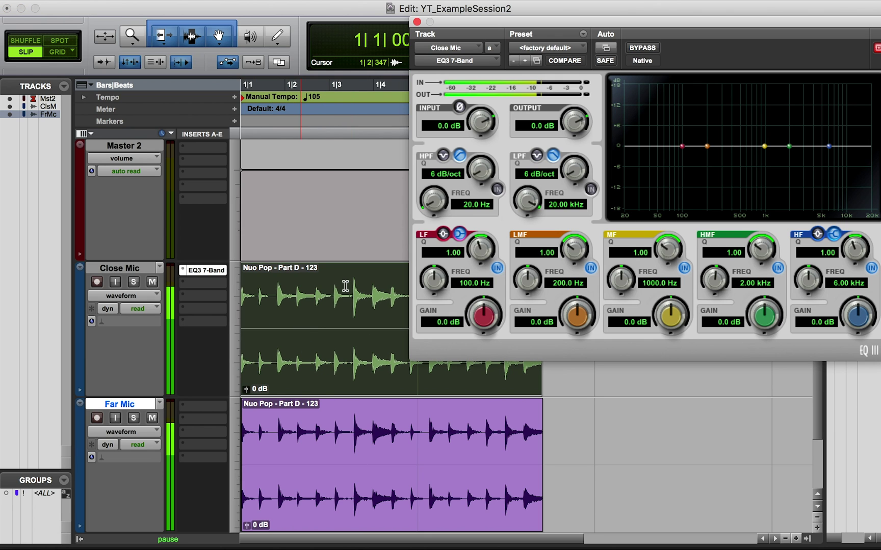
{"action": "left_click", "coordinate": [459, 107]}
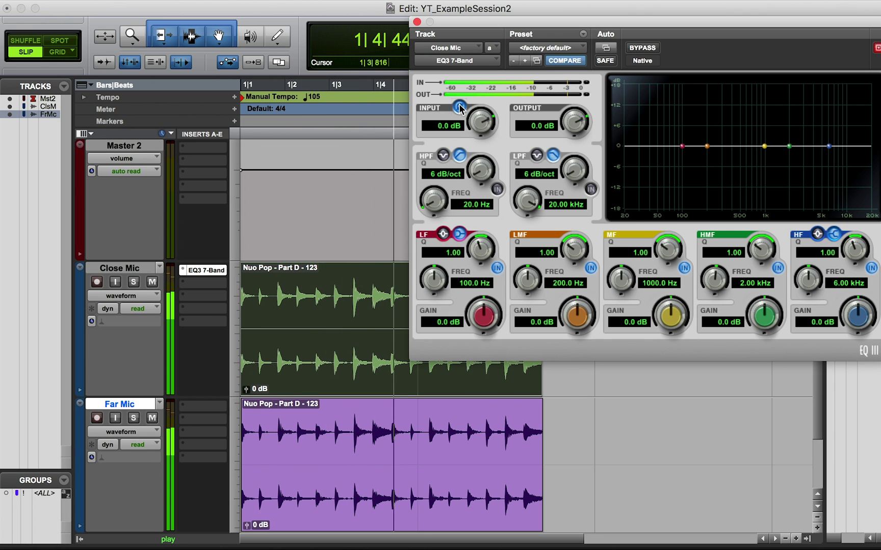
{"action": "left_click", "coordinate": [459, 107]}
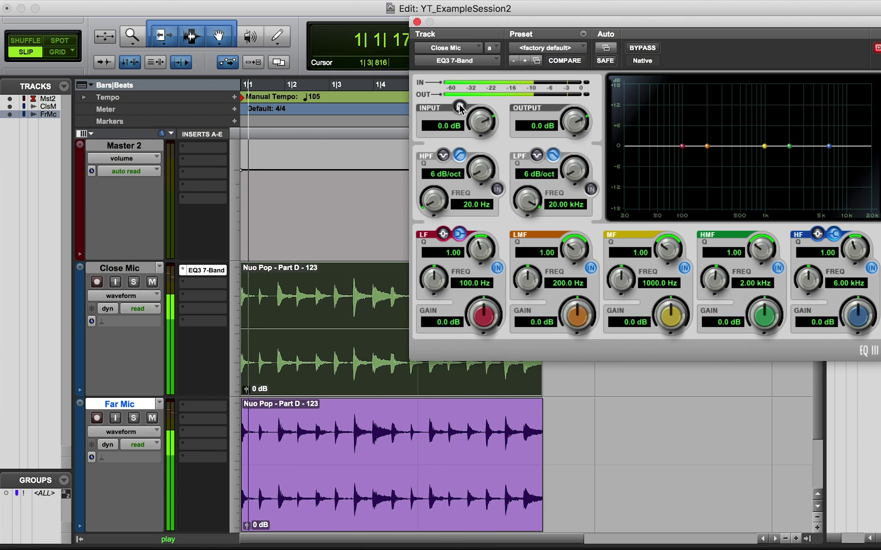
{"action": "left_click", "coordinate": [459, 107]}
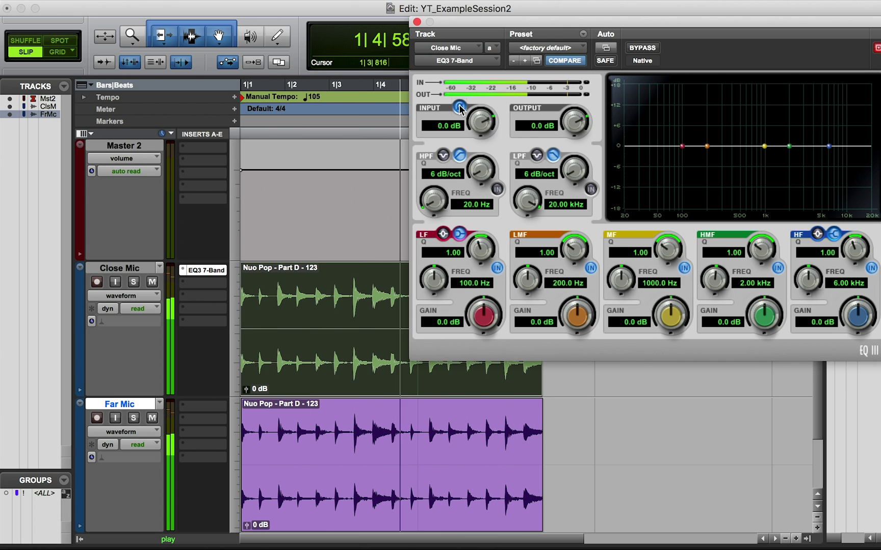
{"action": "left_click", "coordinate": [459, 107]}
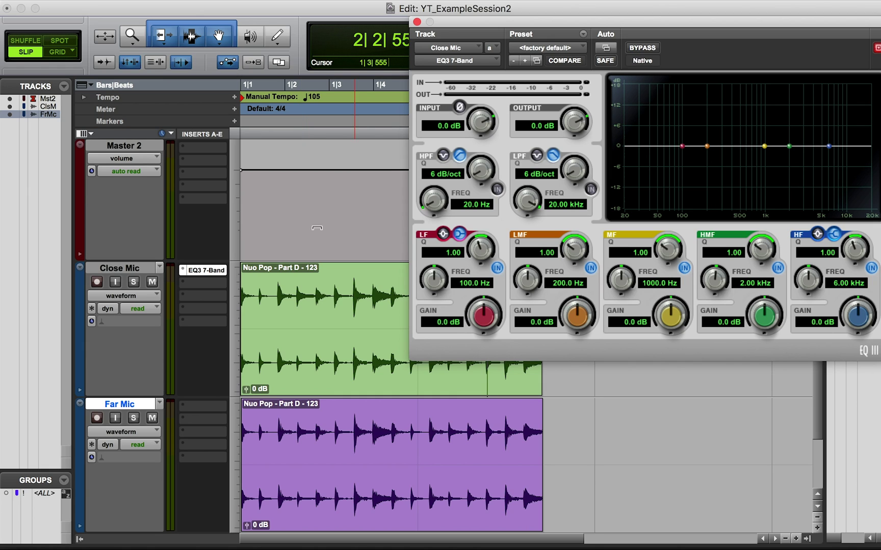
{"action": "left_click", "coordinate": [135, 284]}
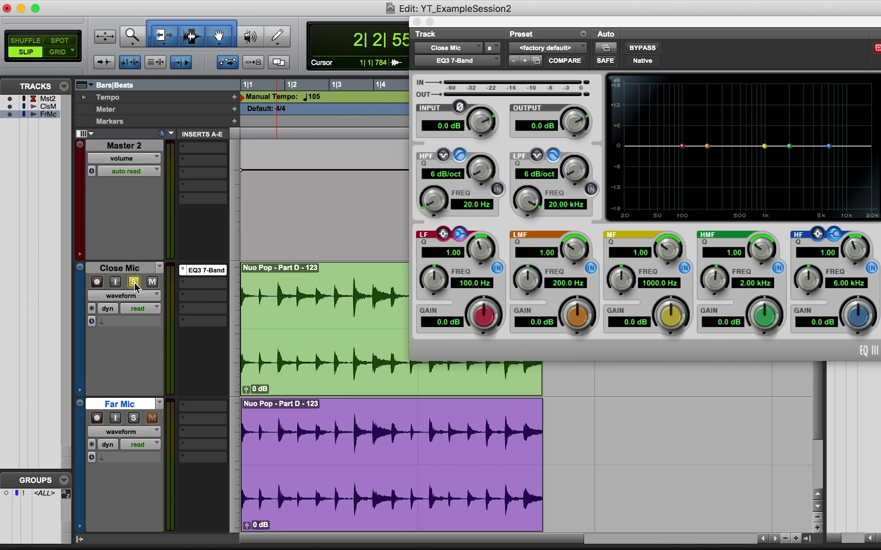
{"action": "left_click", "coordinate": [133, 282]}
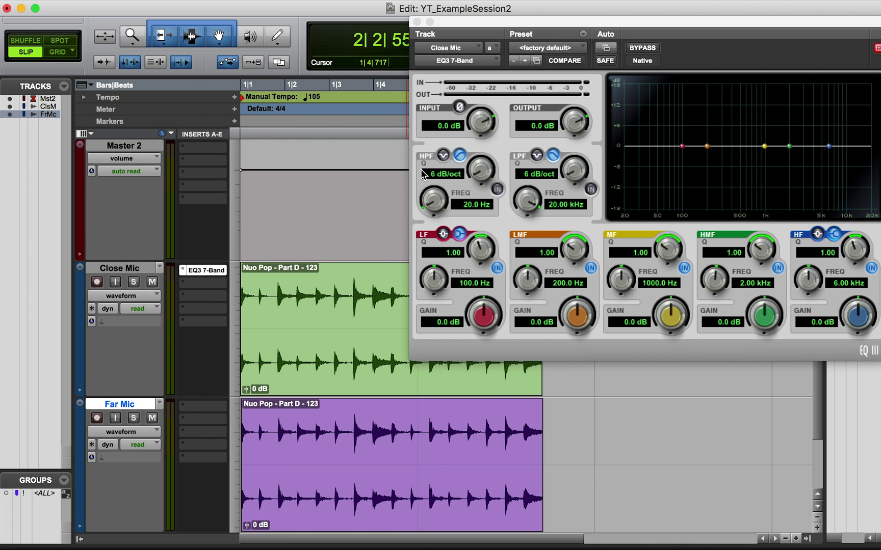
Zoom in on a Close Mic drum hit, slide the Far Mic clip left to match, and close EQ3.
{"action": "left_click", "coordinate": [356, 294]}
{"action": "key", "text": "super+bracketright"}
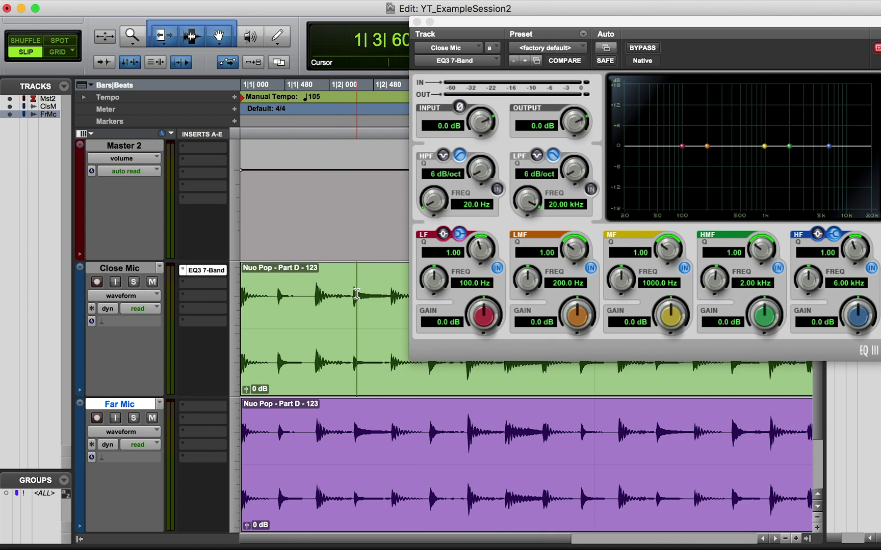
{"action": "key", "text": "super+bracketright"}
{"action": "key", "text": "super+bracketright"}
{"action": "key", "text": "super+bracketright"}
{"action": "key", "text": "super+bracketright"}
{"action": "key", "text": "super+bracketright"}
{"action": "key", "text": "super+bracketright"}
{"action": "key", "text": "super+bracketright"}
{"action": "key", "text": "super+bracketright"}
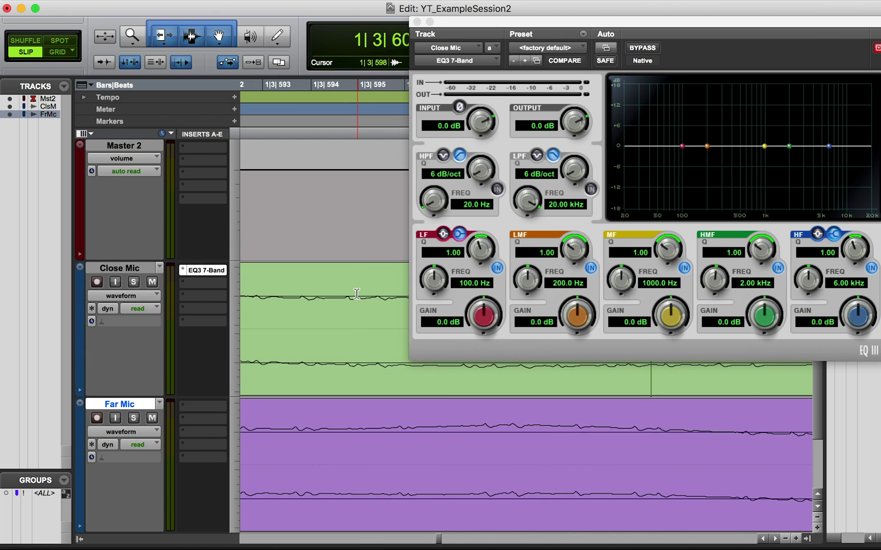
{"action": "key", "text": "super+bracketleft"}
{"action": "key", "text": "super+bracketleft"}
{"action": "key", "text": "super+bracketleft"}
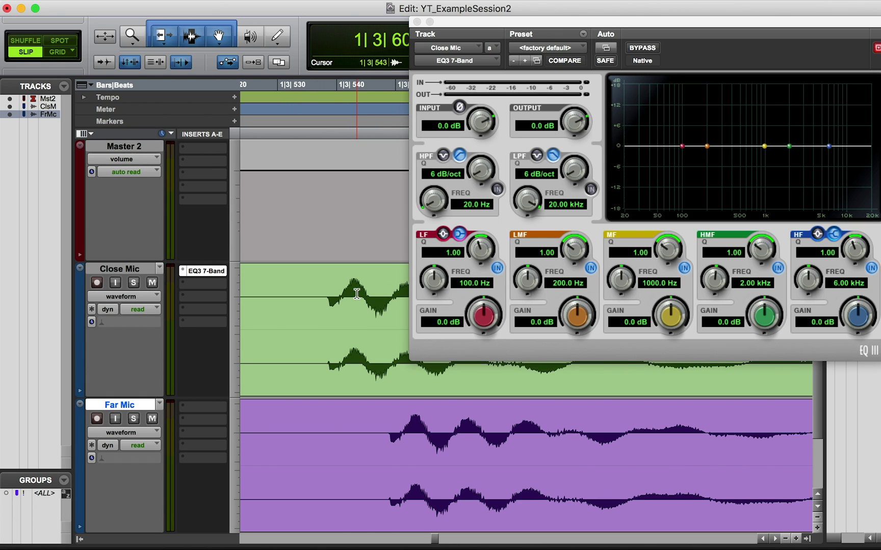
{"action": "left_click_drag", "start_coordinate": [435, 509], "coordinate": [367, 497]}
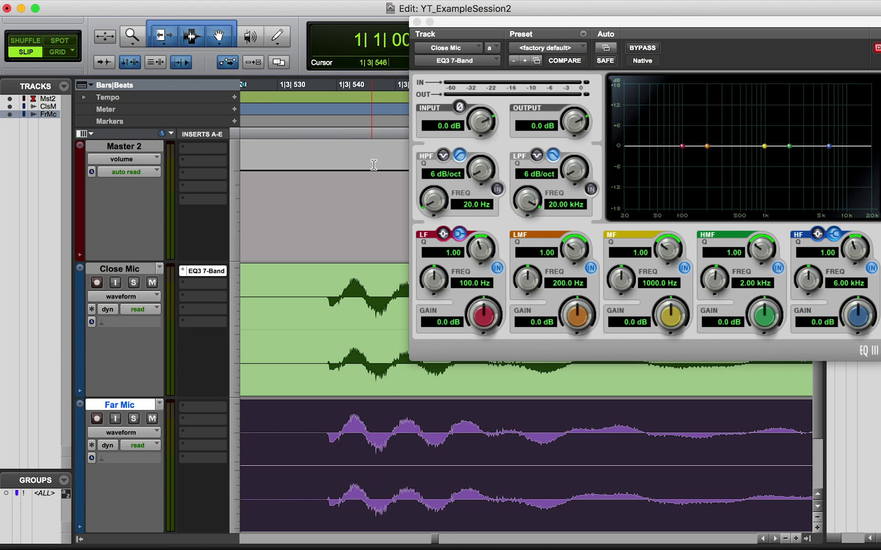
{"action": "left_click", "coordinate": [416, 21]}
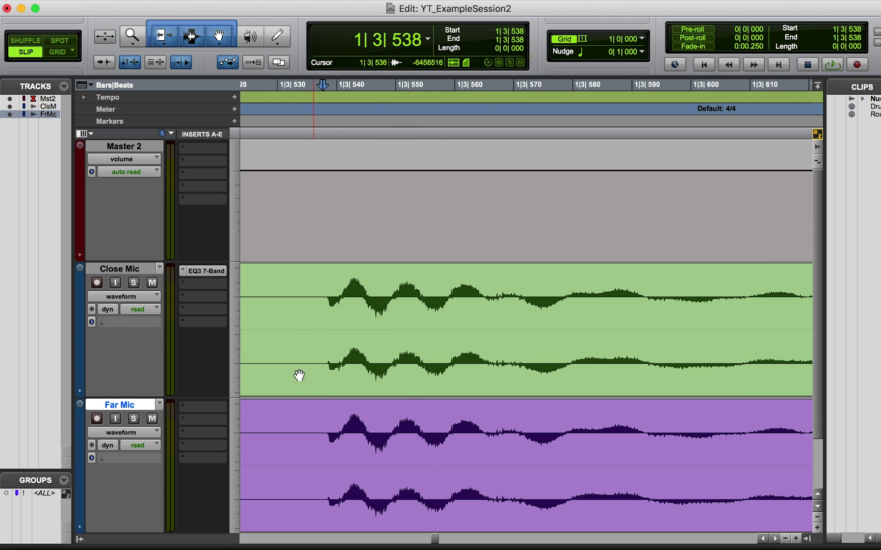
Reopen and close the Close Mic's EQ3, mark a hit onset, then zoom out to show both whole clips.
{"action": "left_click", "coordinate": [207, 272]}
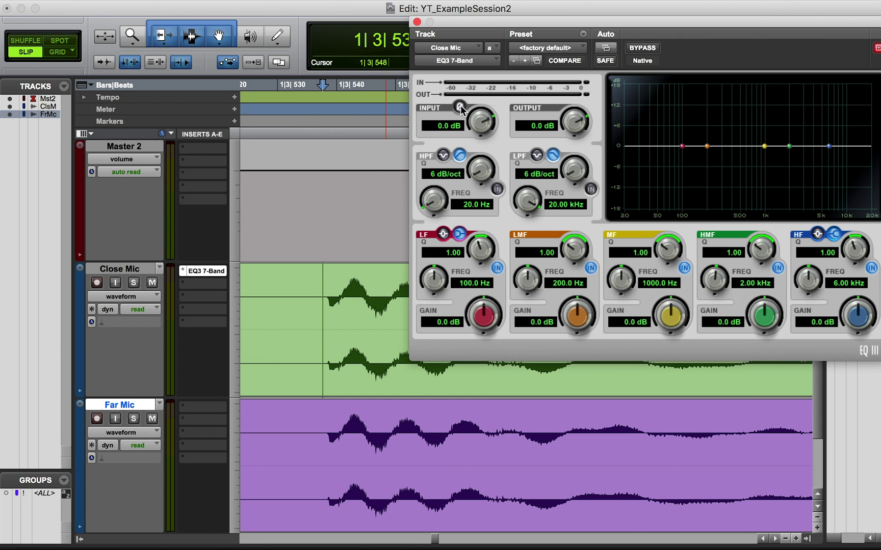
{"action": "left_click", "coordinate": [417, 21]}
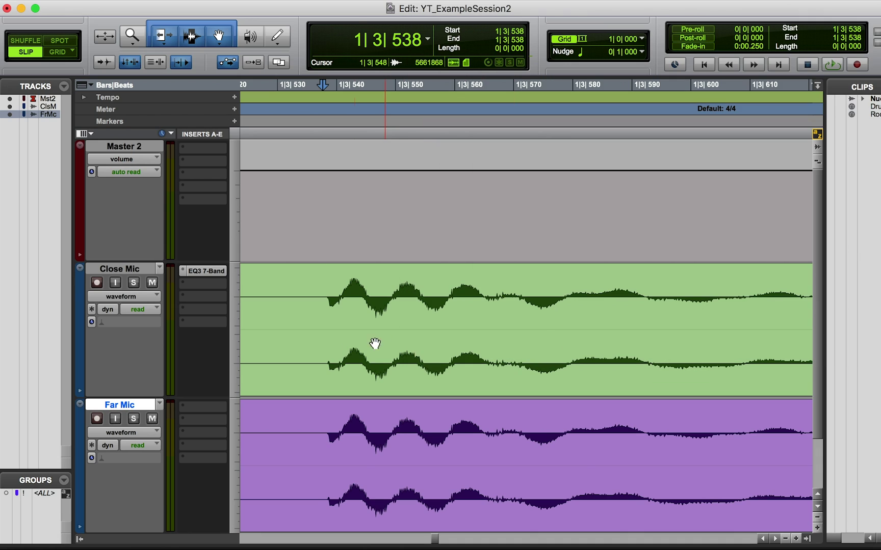
{"action": "left_click", "coordinate": [329, 299]}
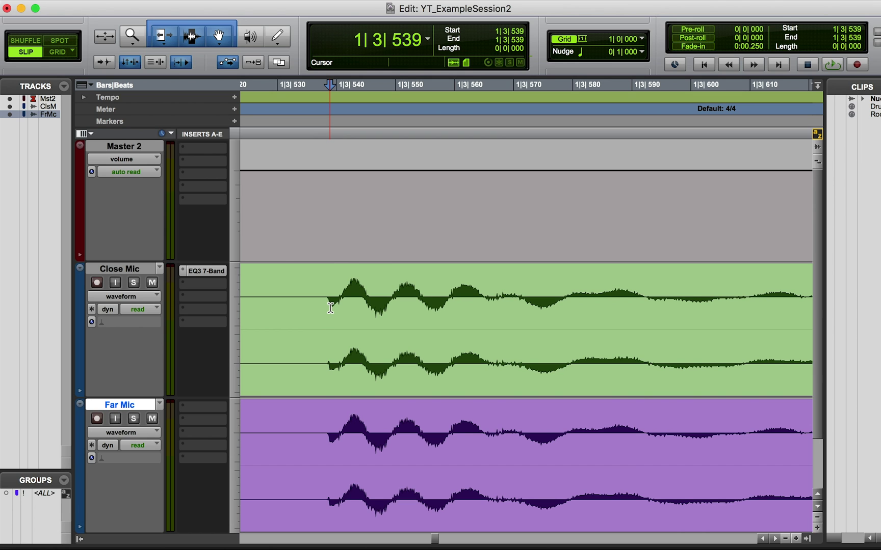
{"action": "key", "text": "r"}
{"action": "key", "text": "r"}
{"action": "key", "text": "r"}
{"action": "key", "text": "r"}
{"action": "key", "text": "r"}
{"action": "key", "text": "r"}
{"action": "key", "text": "r"}
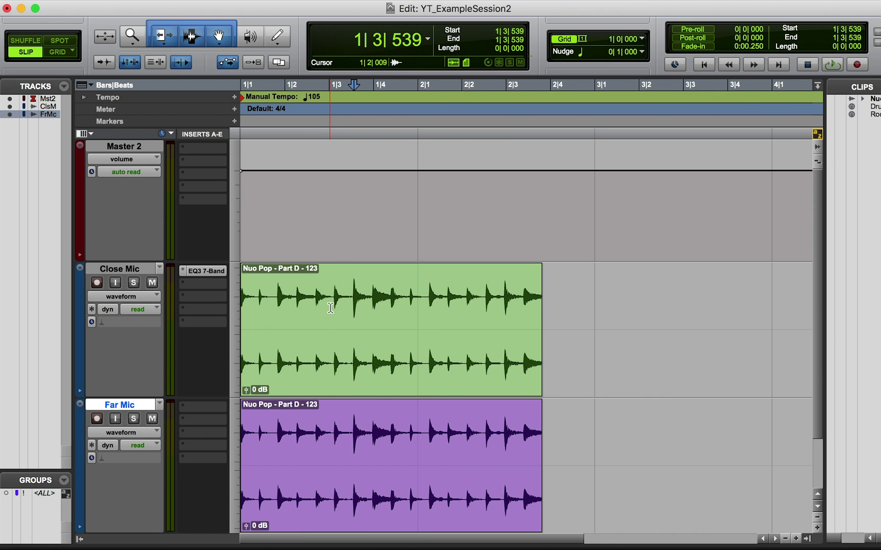